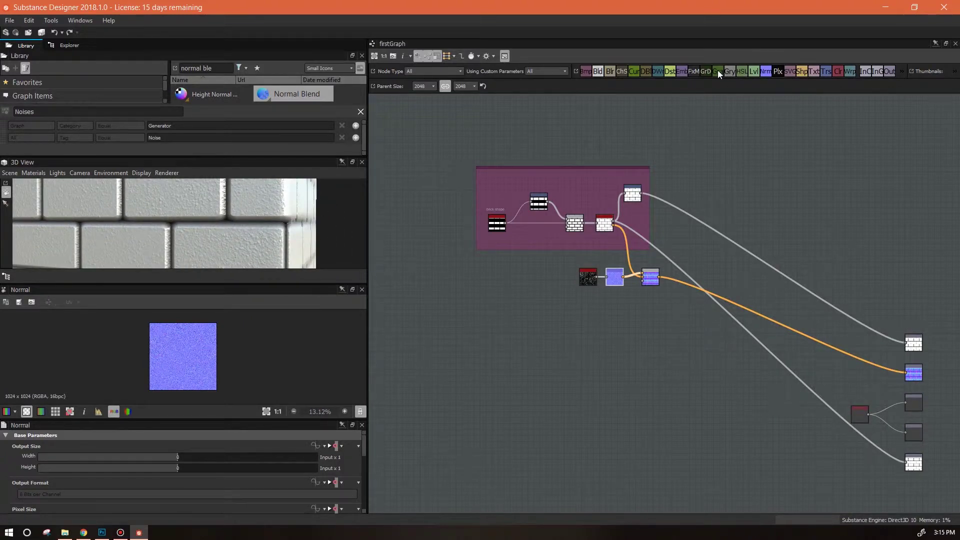
Step: Drop a Gradient Map node into the brick graph beside the bevel group's output and zoom in on it
drag(764, 185, 765, 190)
drag(735, 263, 721, 237)
scroll(716, 188, up, 3)
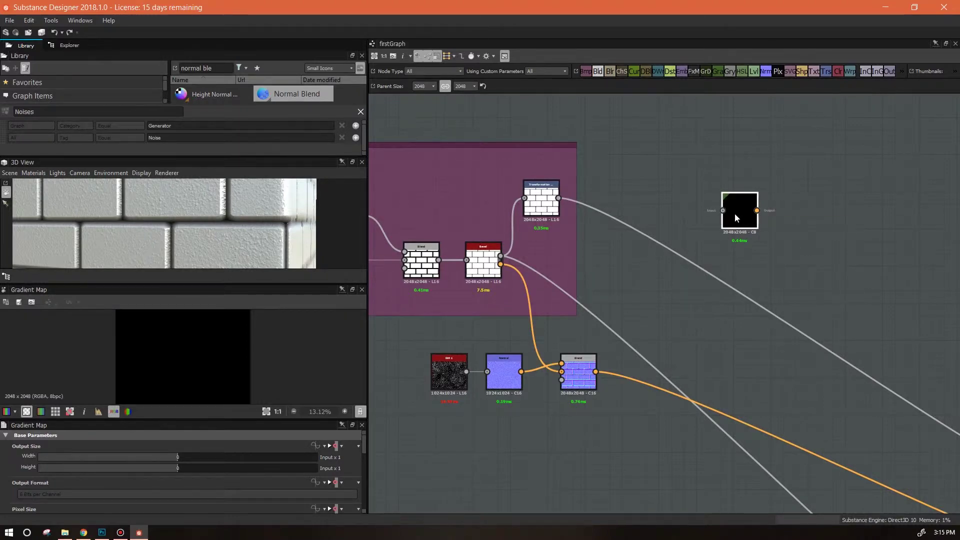
Step: Wire the Bevel output into the Gradient Map input and scroll its parameters to the Gradient section
middle_drag(658, 338, 789, 334)
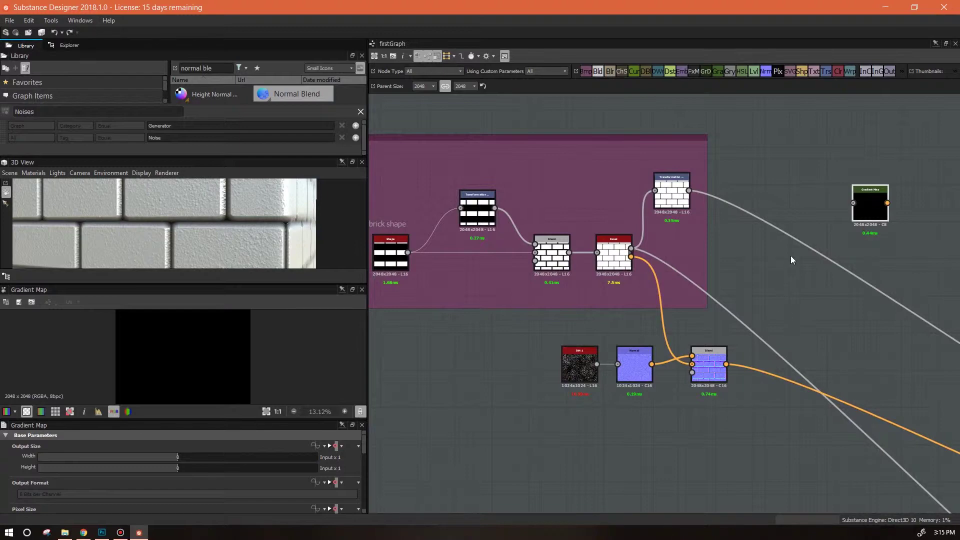
middle_drag(827, 255, 777, 247)
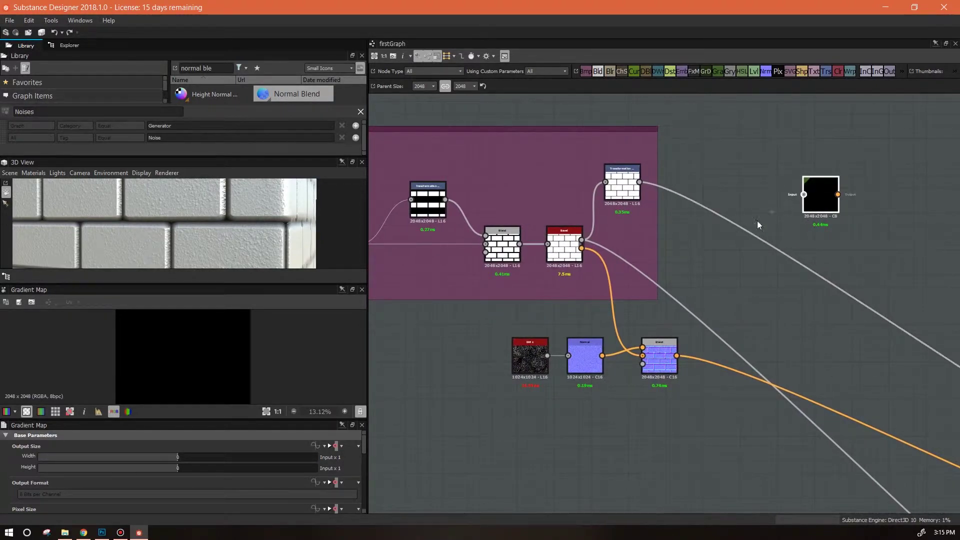
drag(610, 237, 581, 240)
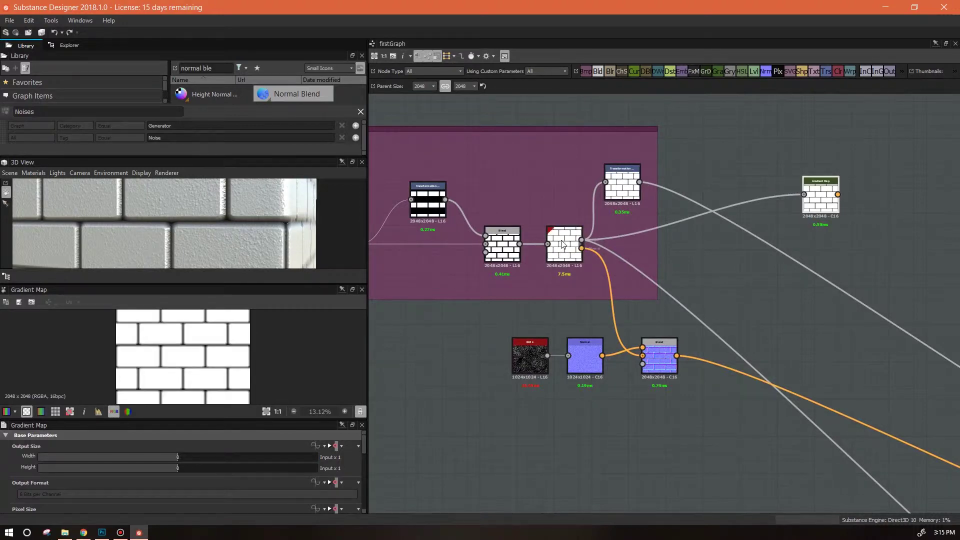
middle_drag(841, 234, 675, 265)
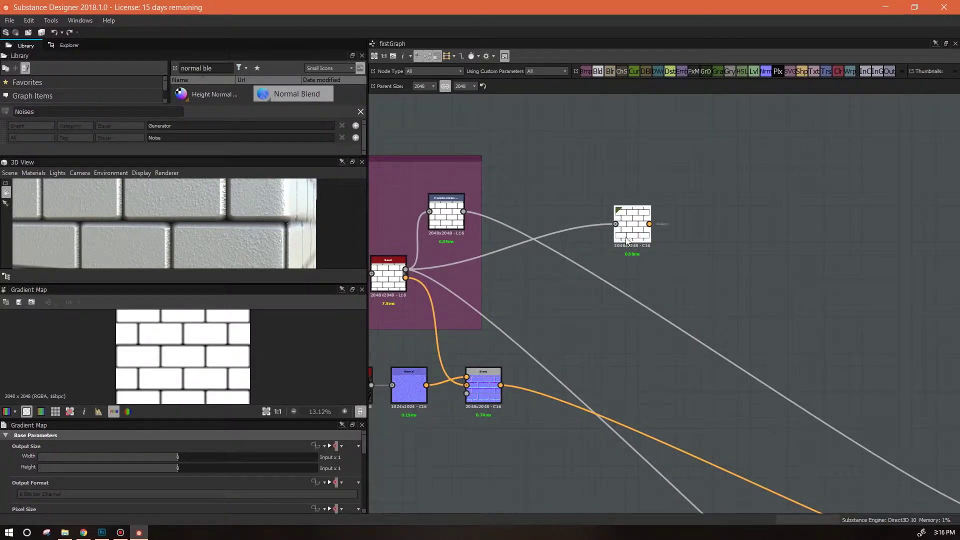
drag(364, 442, 371, 501)
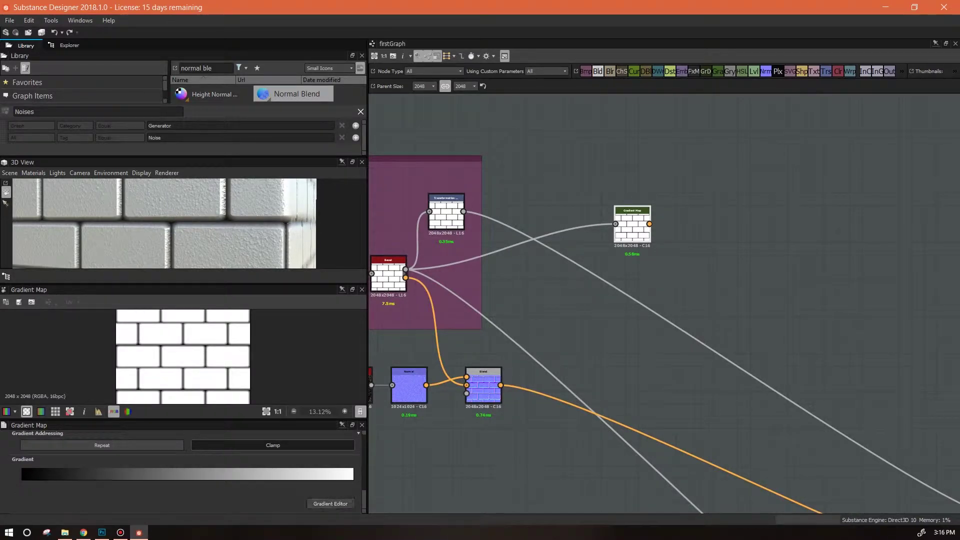
Step: Open the Gradient Map's Gradient Editor, arrange it beside the node, and reveal the gradient's end keys
click(325, 504)
drag(429, 165, 685, 117)
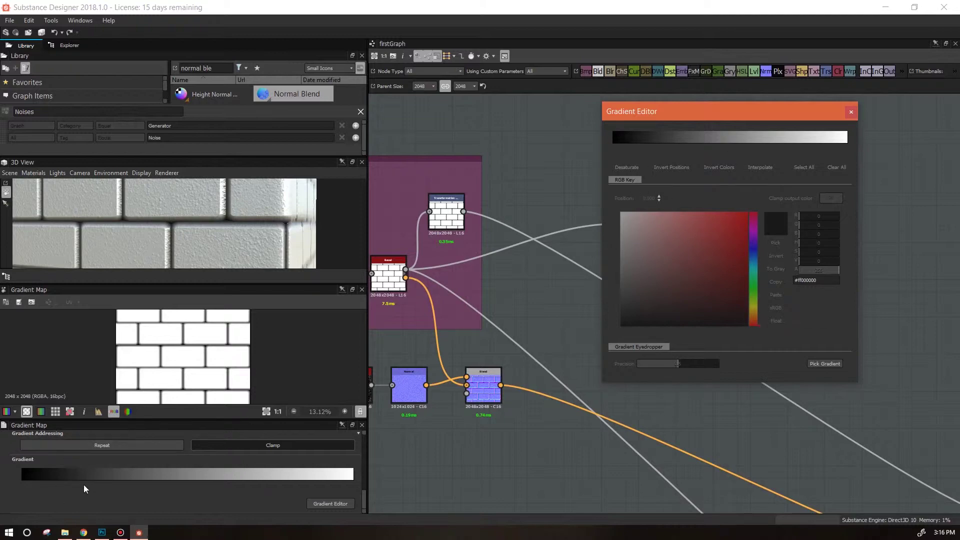
drag(658, 111, 738, 140)
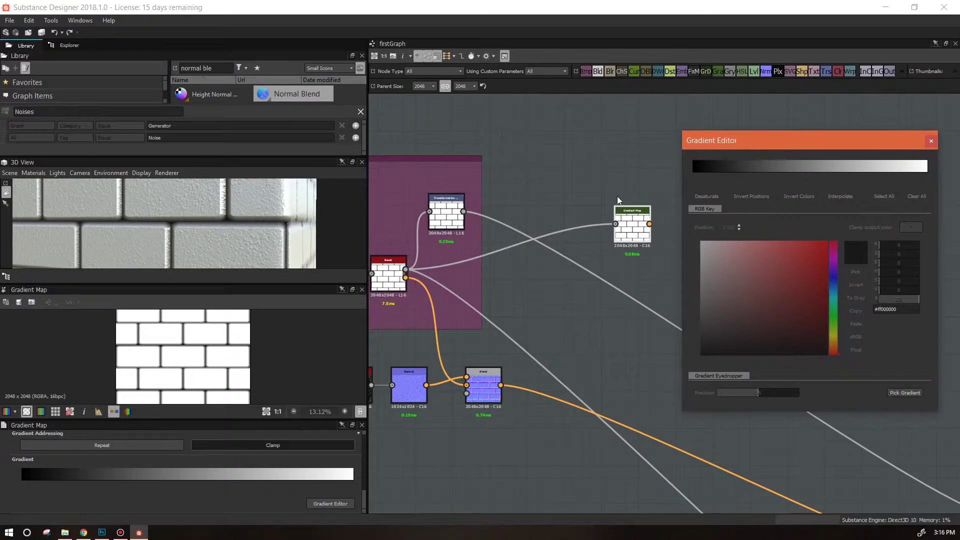
drag(631, 212, 531, 150)
drag(756, 141, 659, 115)
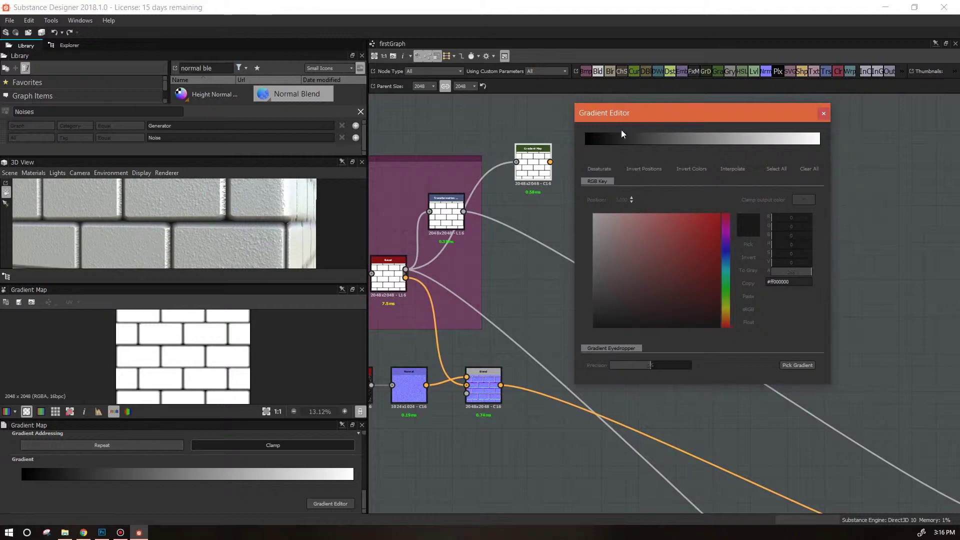
drag(622, 115, 649, 111)
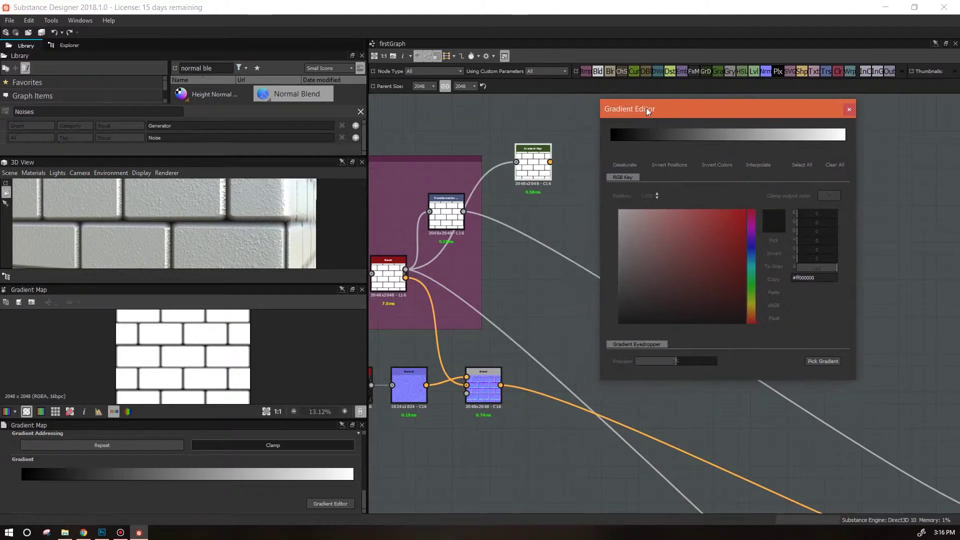
click(611, 144)
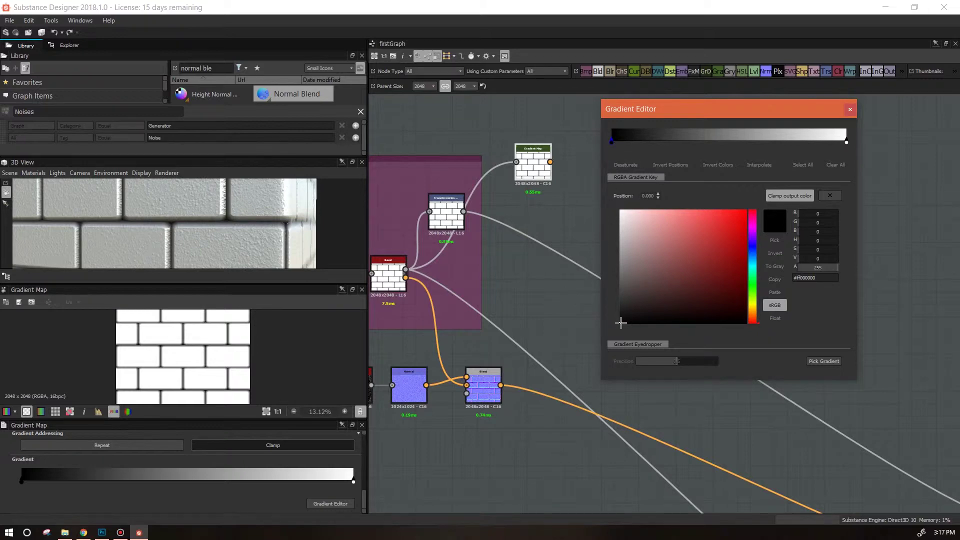
Step: Set the first gradient key's colour to red
drag(620, 322, 747, 209)
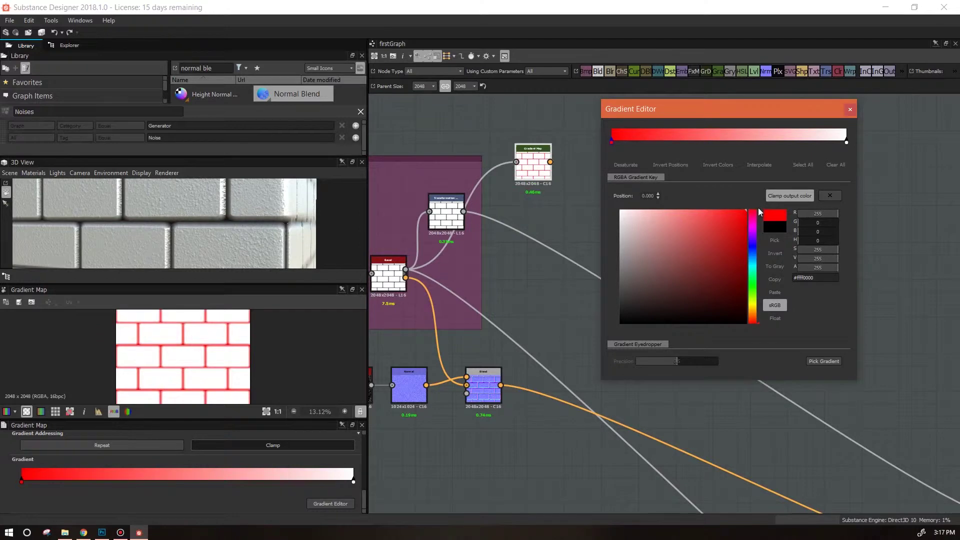
drag(767, 109, 778, 243)
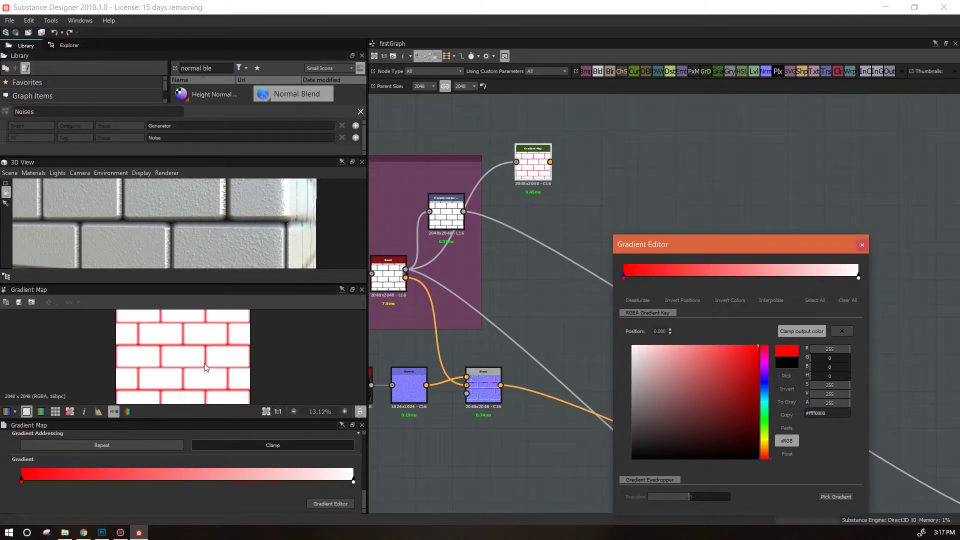
scroll(196, 365, up, 3)
scroll(196, 365, up, 3)
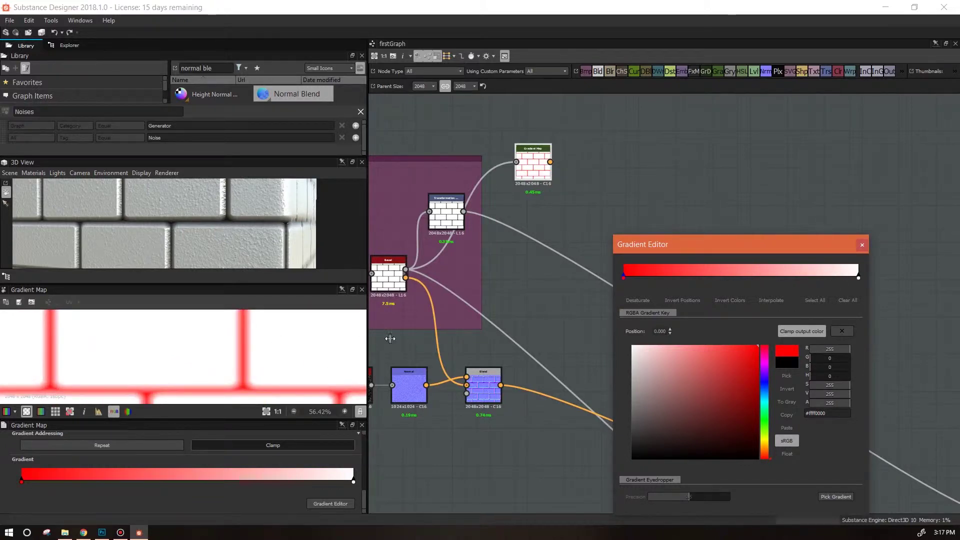
scroll(245, 341, up, 3)
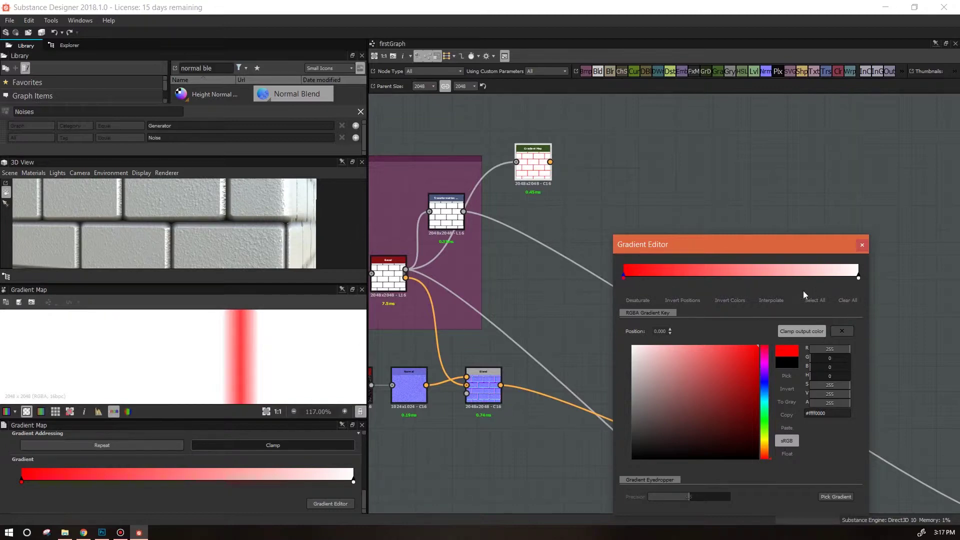
Step: Add a pink (255,150,150) key and slide it next to the red key near position 0
click(769, 270)
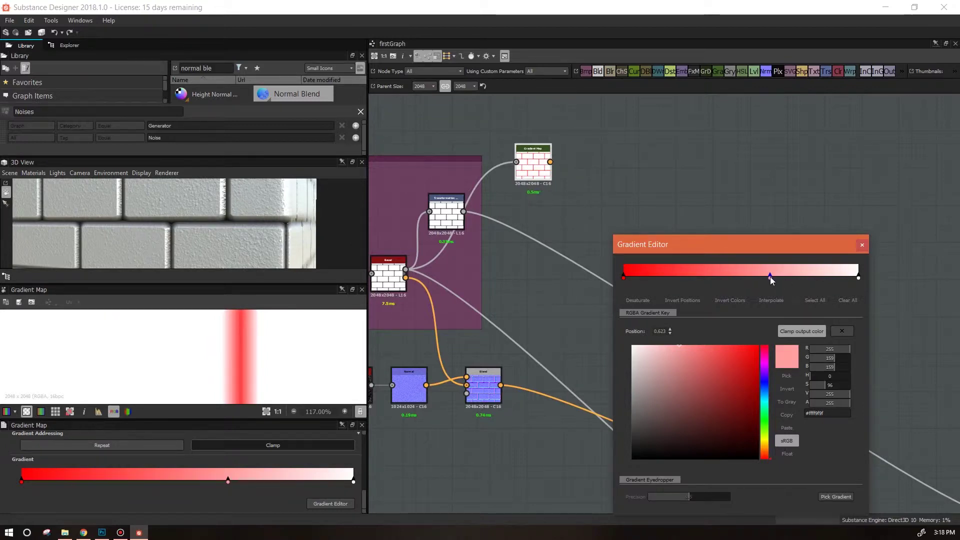
drag(770, 276, 694, 278)
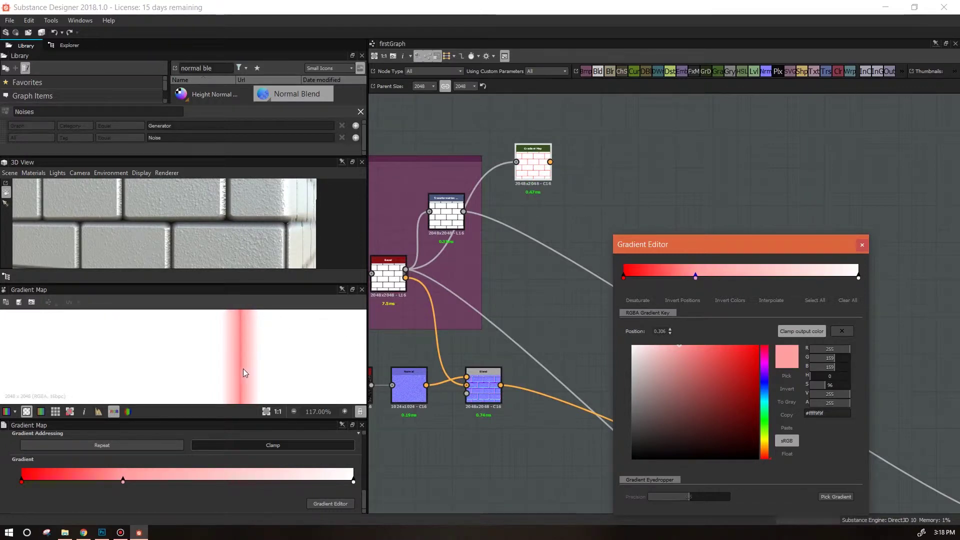
drag(694, 277, 685, 277)
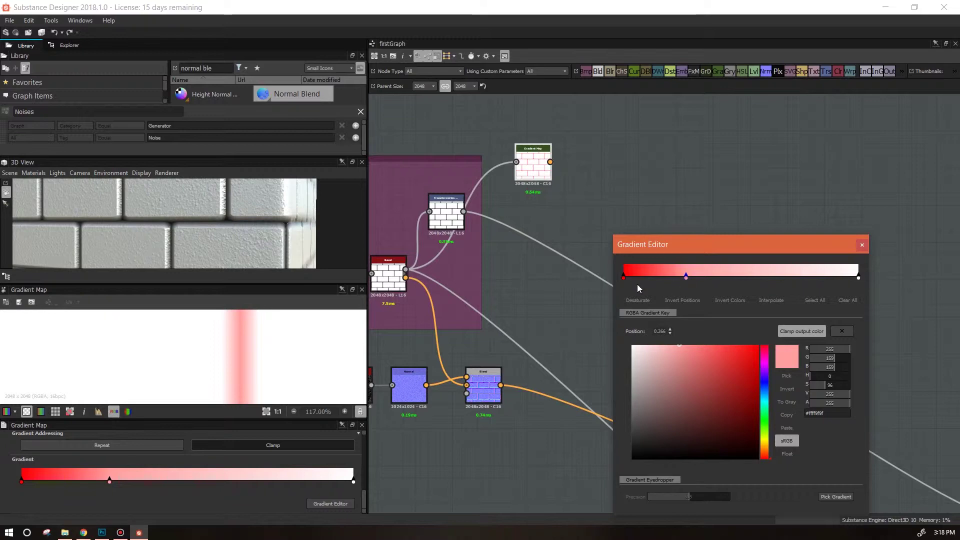
mouse_move(624, 277)
mouse_down()
mouse_move(683, 278)
mouse_move(624, 277)
mouse_up()
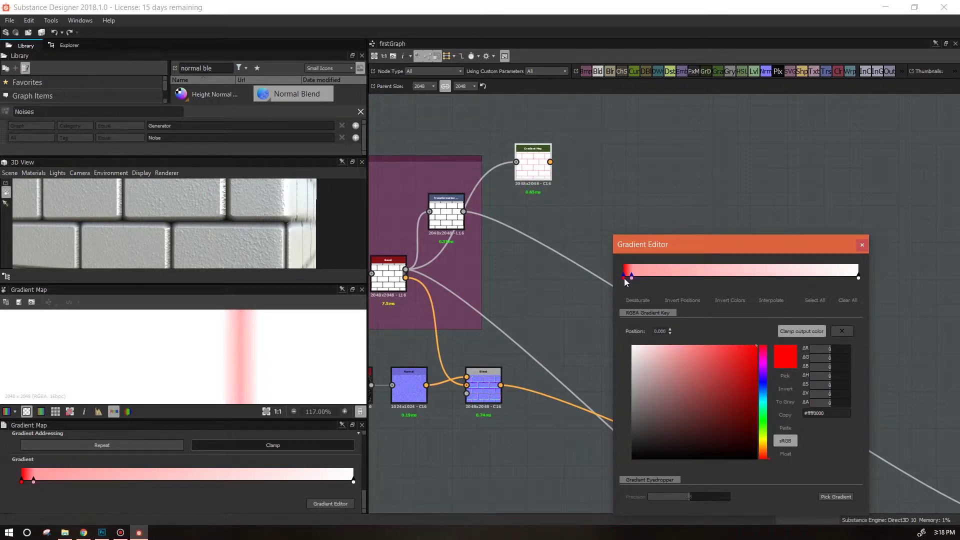
click(631, 277)
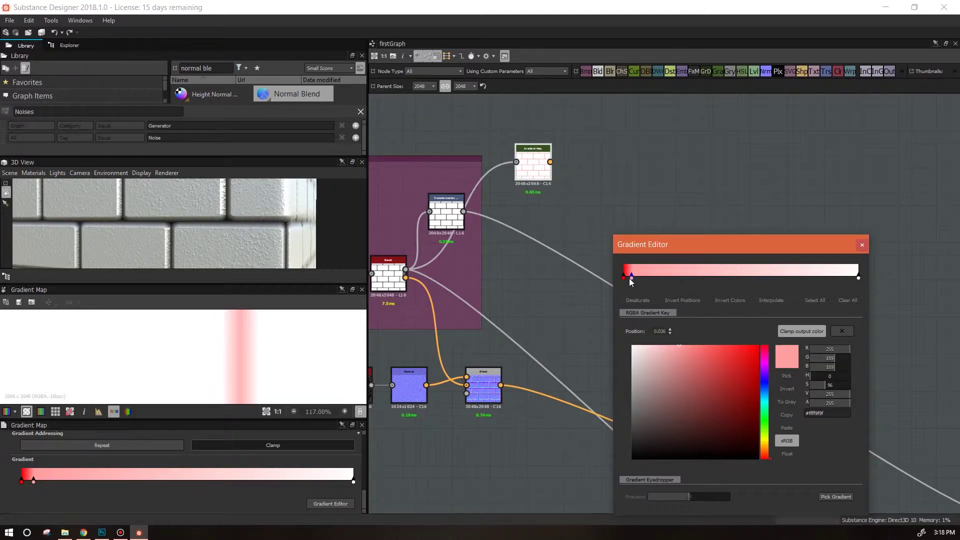
drag(631, 277, 626, 277)
scroll(259, 364, up, 8)
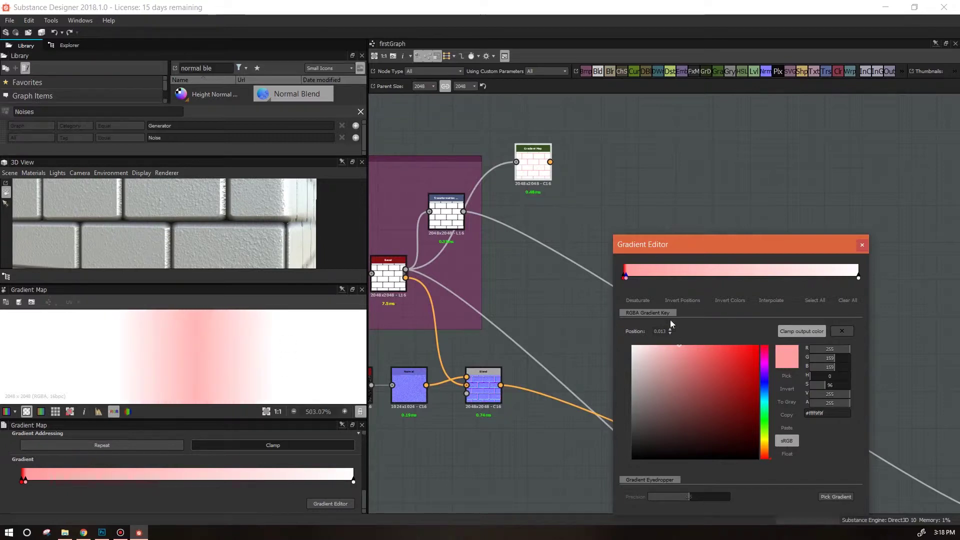
shift+click(629, 281)
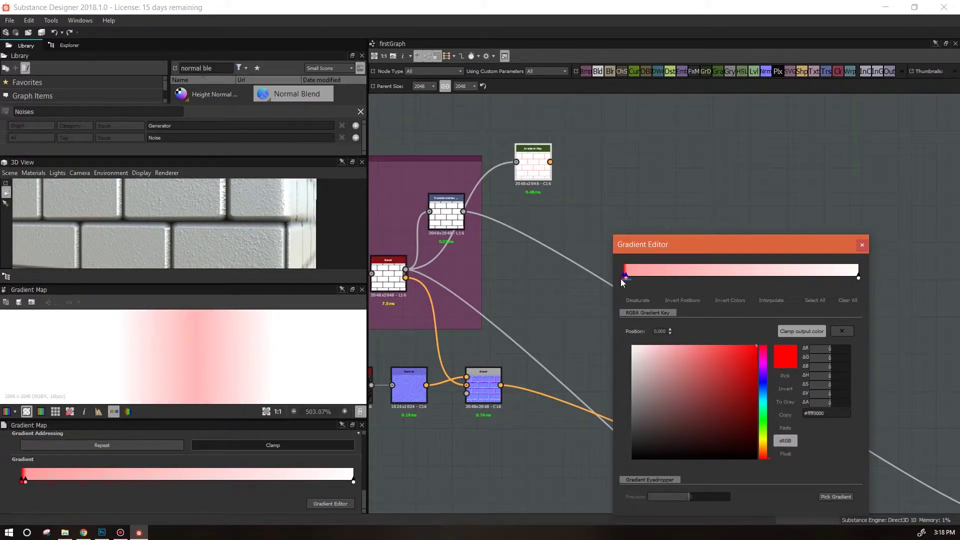
Step: Turn the red start key black and move it back to position 0
drag(623, 281, 685, 280)
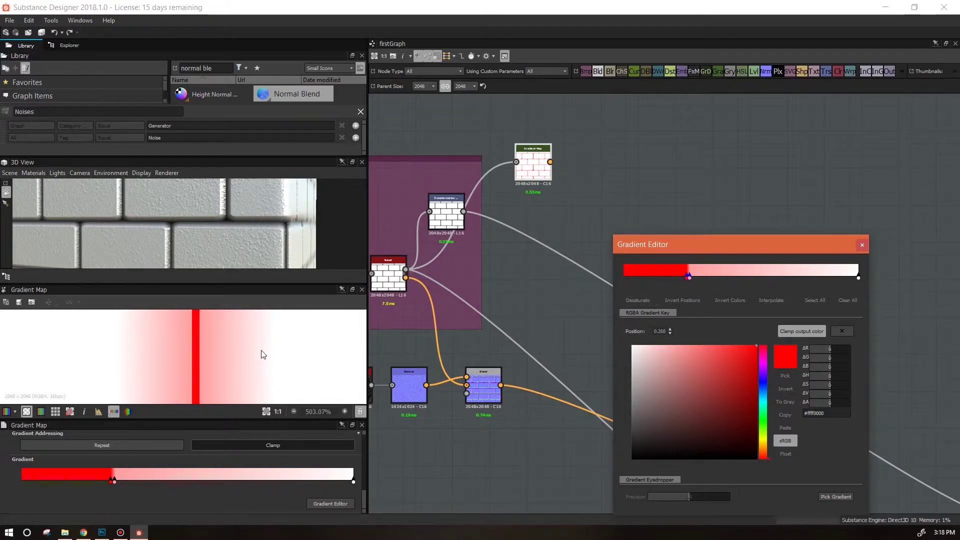
scroll(263, 356, down, 1)
scroll(232, 205, up, 3)
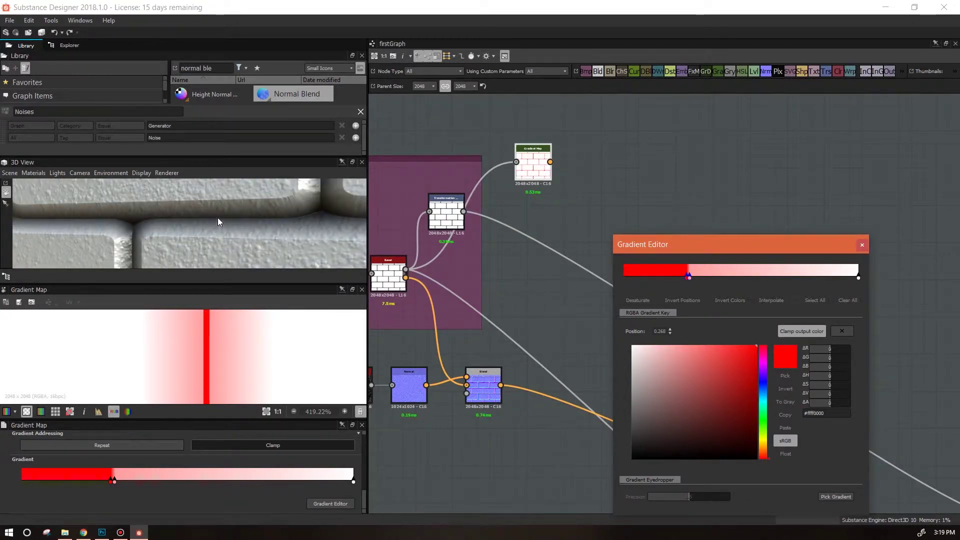
click(685, 278)
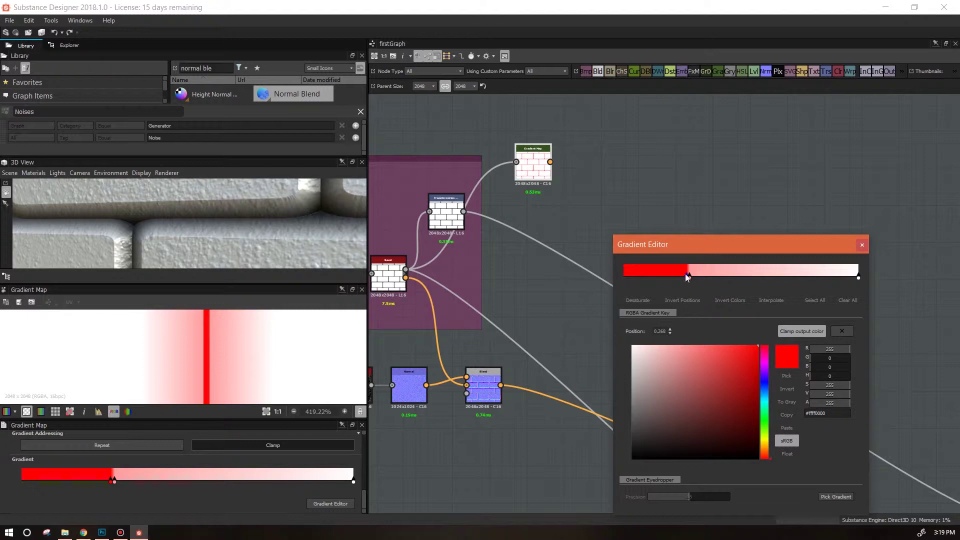
mouse_move(751, 350)
mouse_down()
mouse_move(698, 417)
mouse_move(631, 458)
mouse_up()
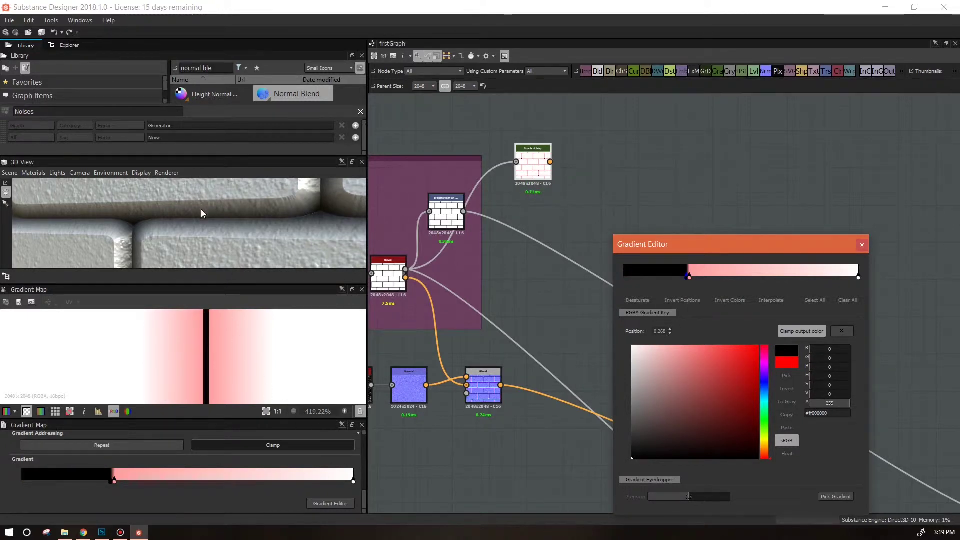
click(688, 278)
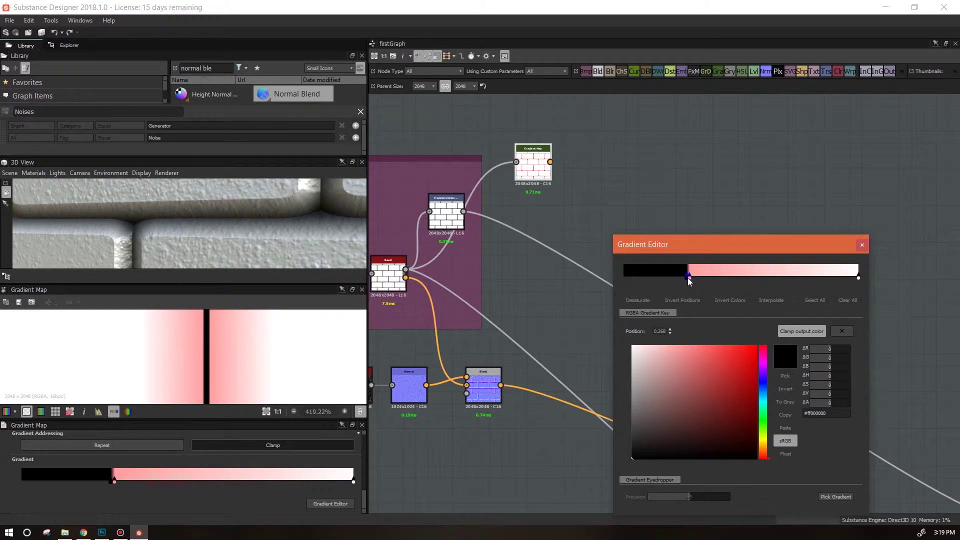
drag(688, 280, 733, 282)
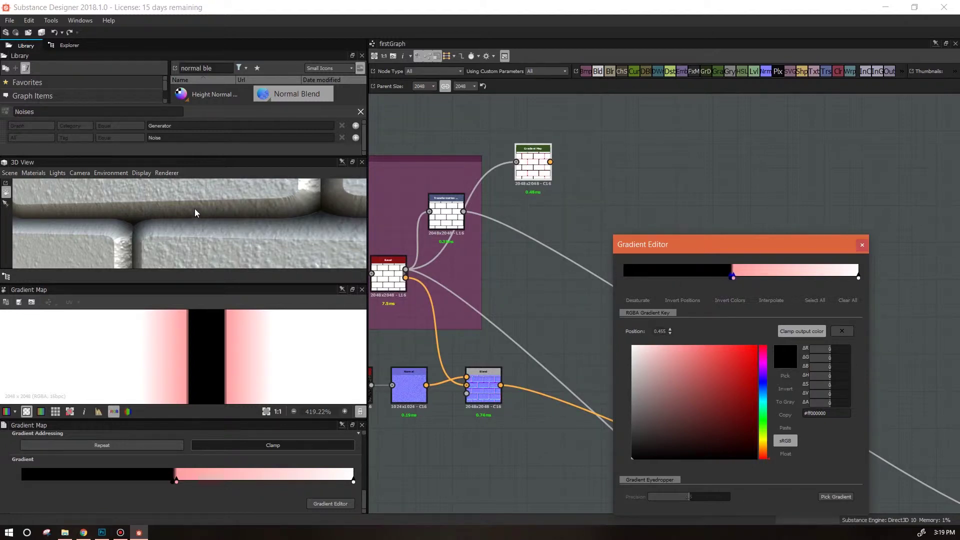
drag(731, 278, 623, 276)
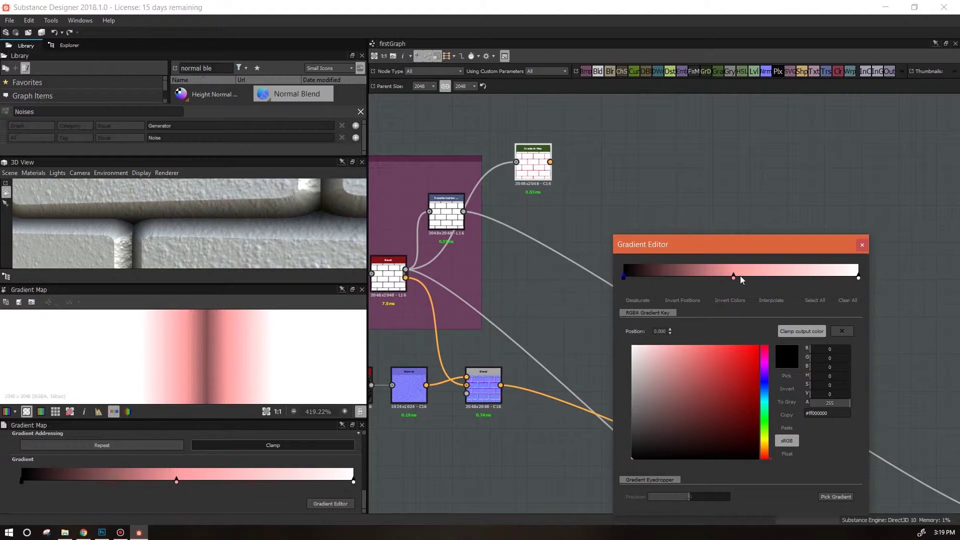
Step: Recolour the middle key green, add a key at 0.591, and make the end key red
drag(734, 276, 696, 277)
click(765, 412)
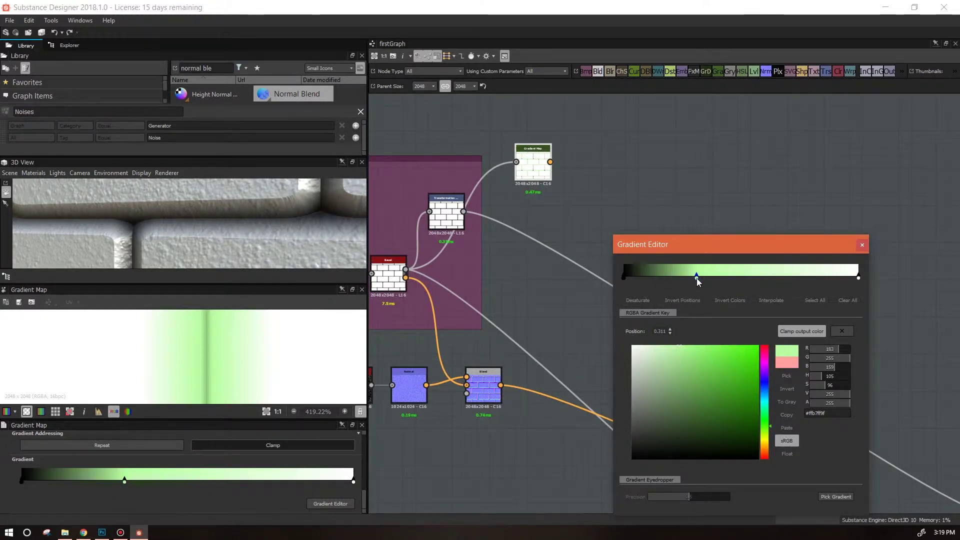
click(763, 276)
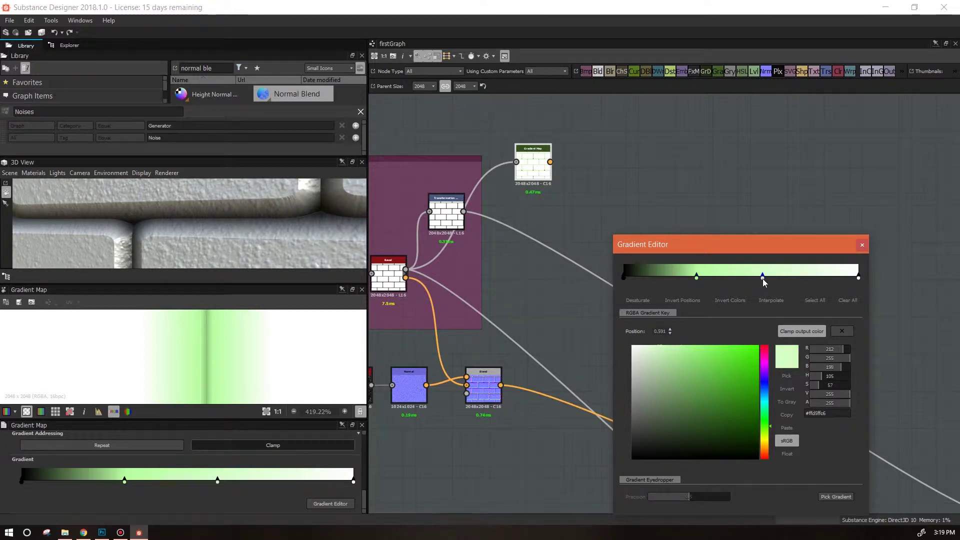
click(765, 350)
click(859, 276)
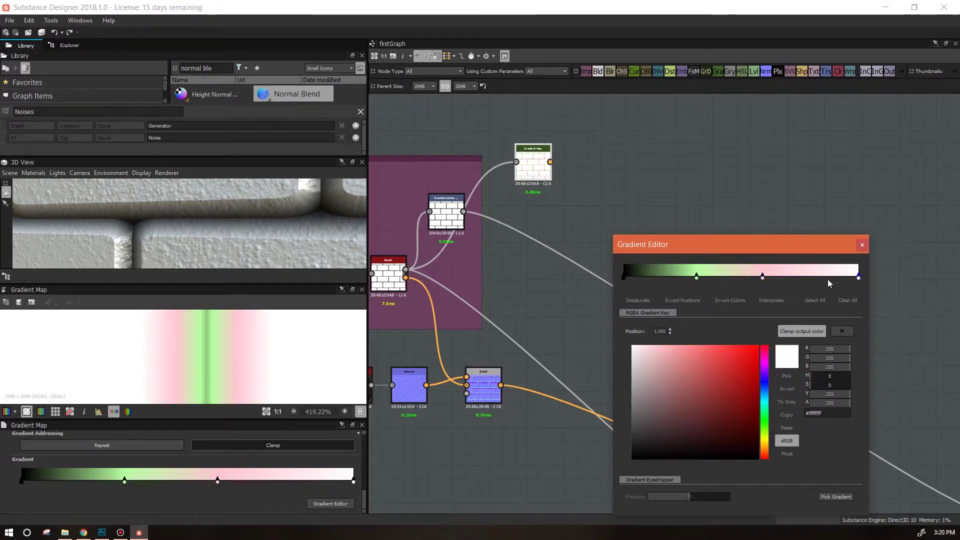
click(748, 383)
Step: Slide the pink key to about 0.66, add a red key near the end, and delete the middle keys
scroll(221, 375, down, 10)
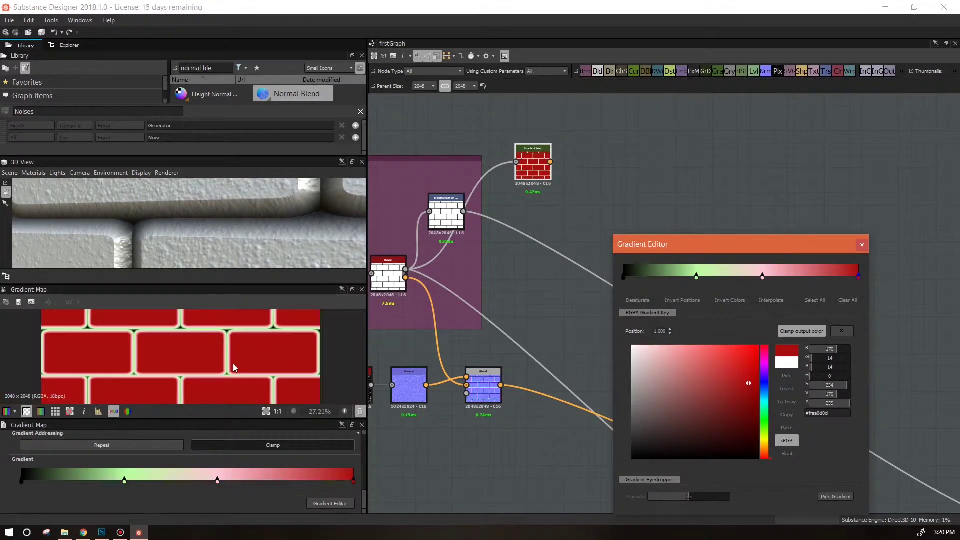
mouse_move(763, 277)
mouse_down()
mouse_move(733, 277)
mouse_move(775, 276)
mouse_up()
click(844, 275)
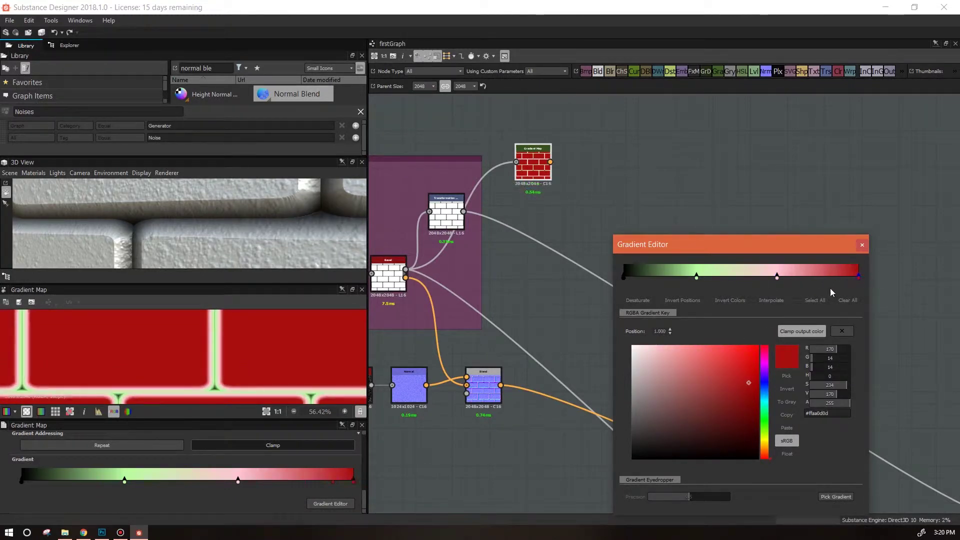
key(Delete)
click(690, 277)
key(Delete)
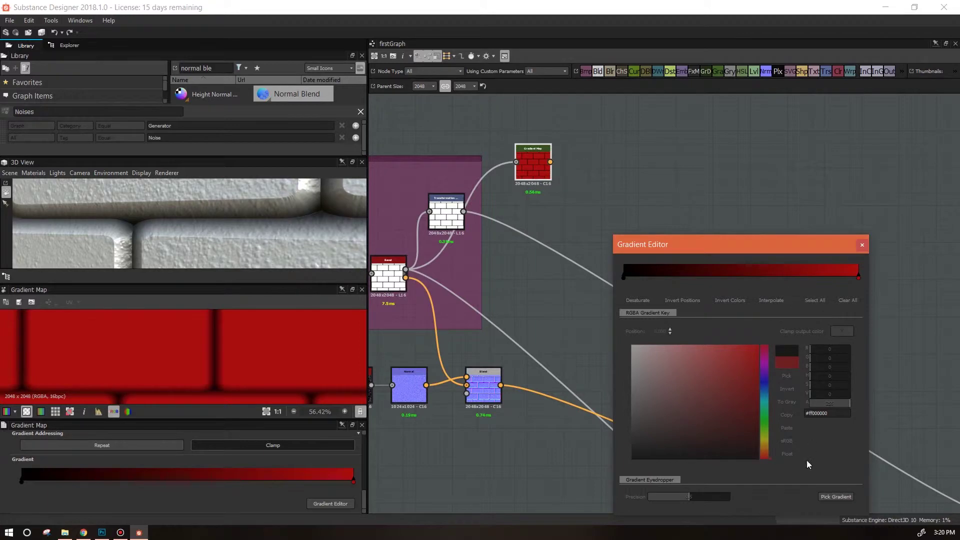
Step: Pick a pale green (128,170,126) for the end key, then snap Designer left and open Chrome
click(858, 276)
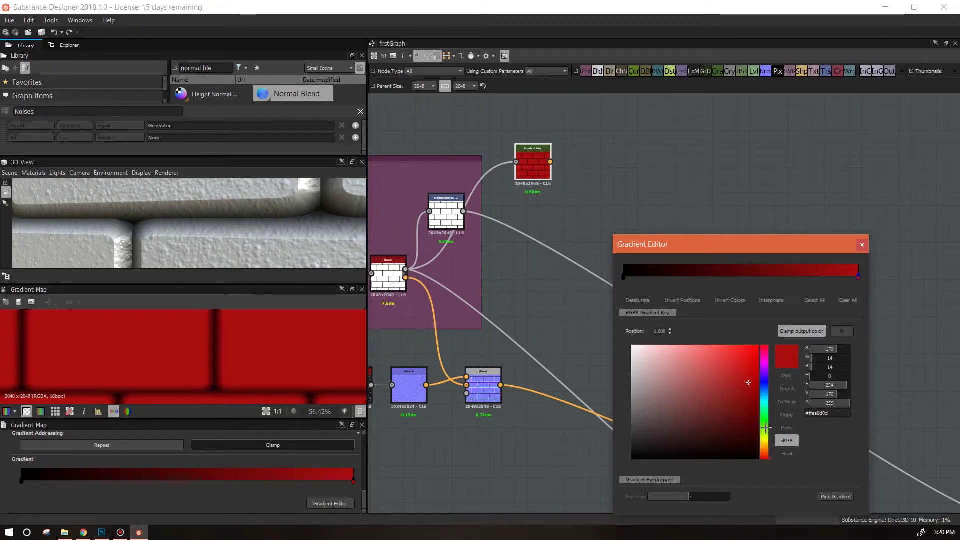
click(764, 450)
click(695, 398)
drag(695, 398, 688, 402)
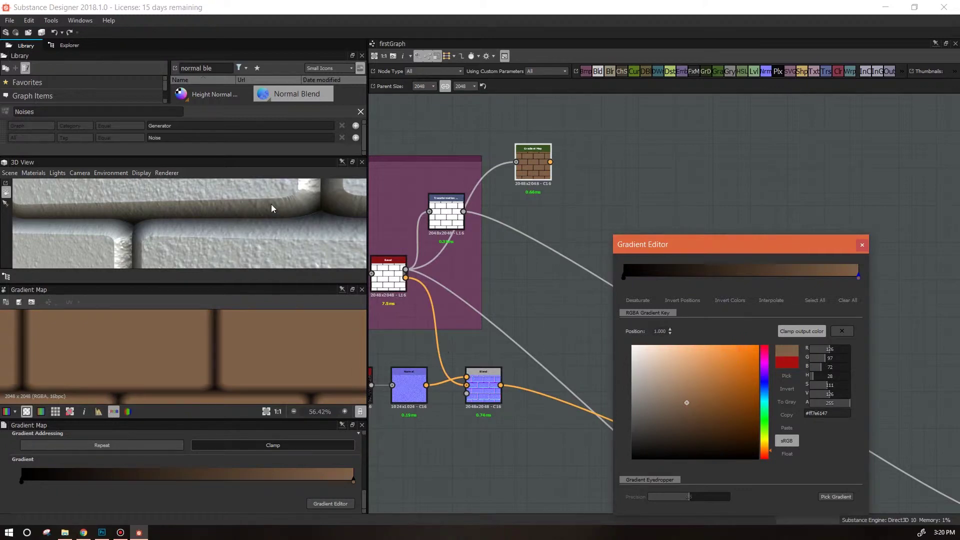
drag(751, 248, 741, 185)
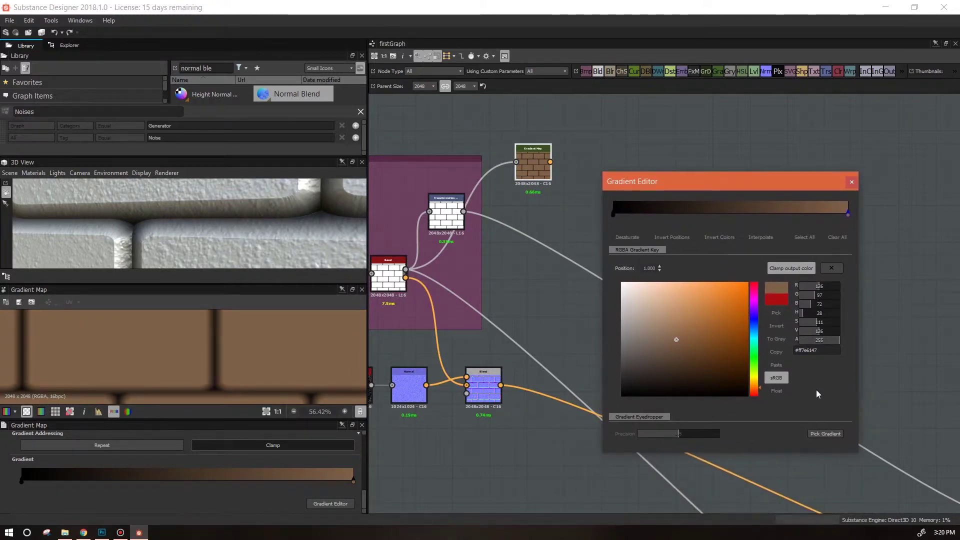
click(778, 313)
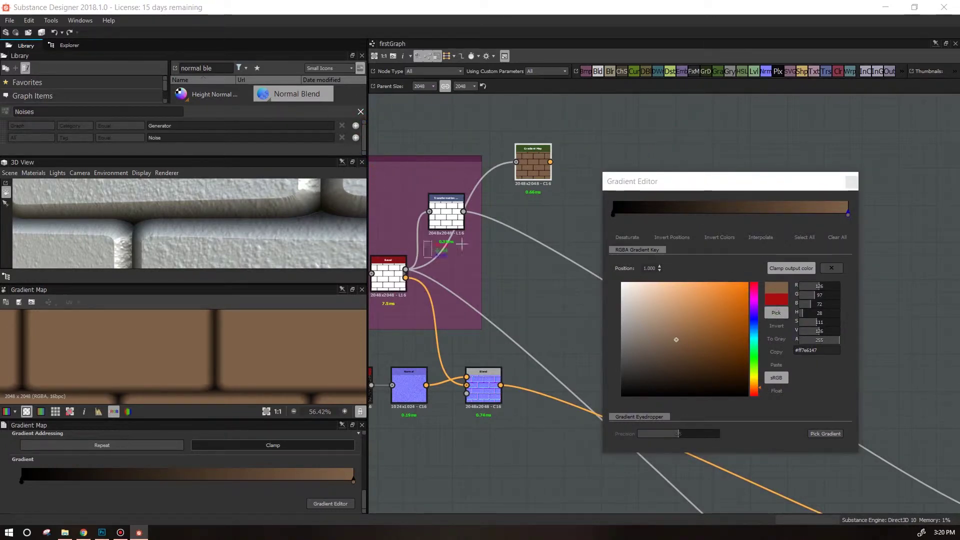
click(682, 123)
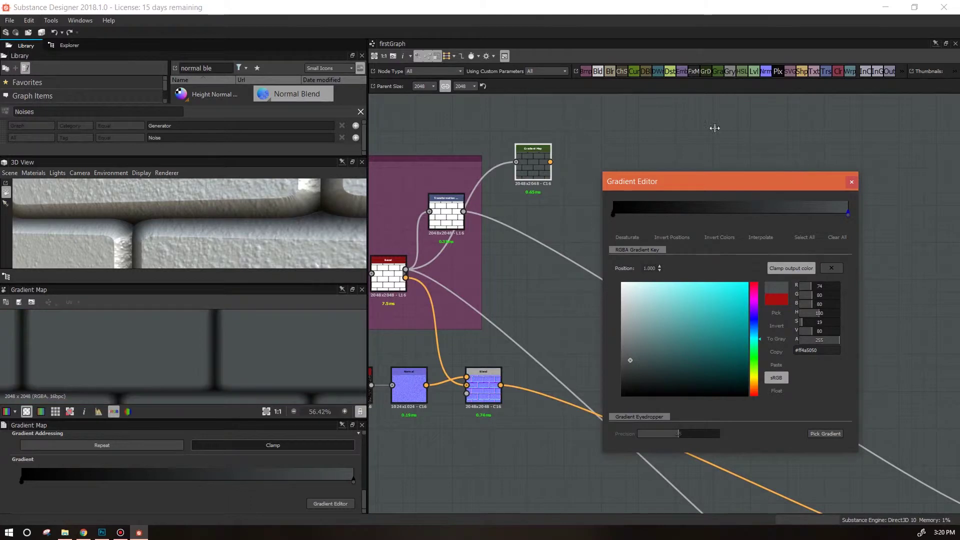
click(774, 312)
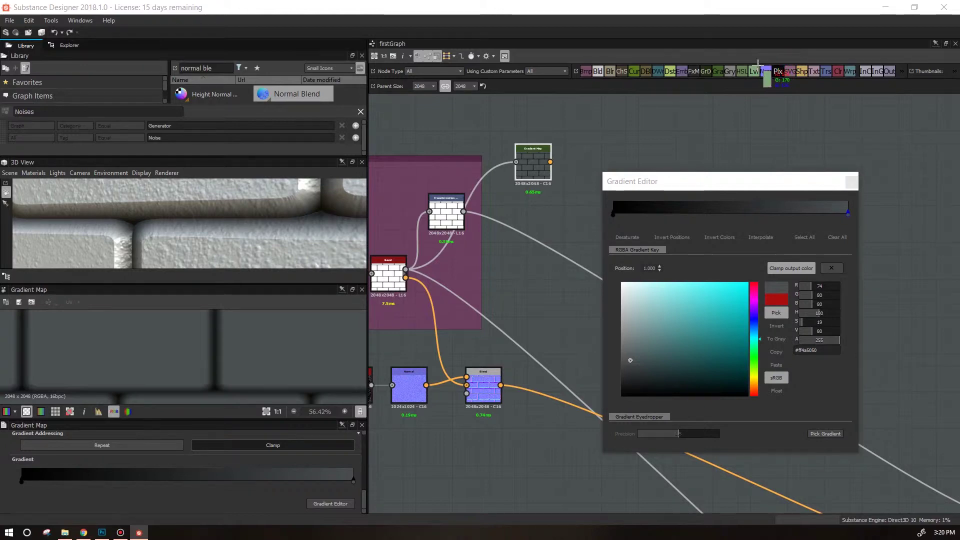
click(755, 71)
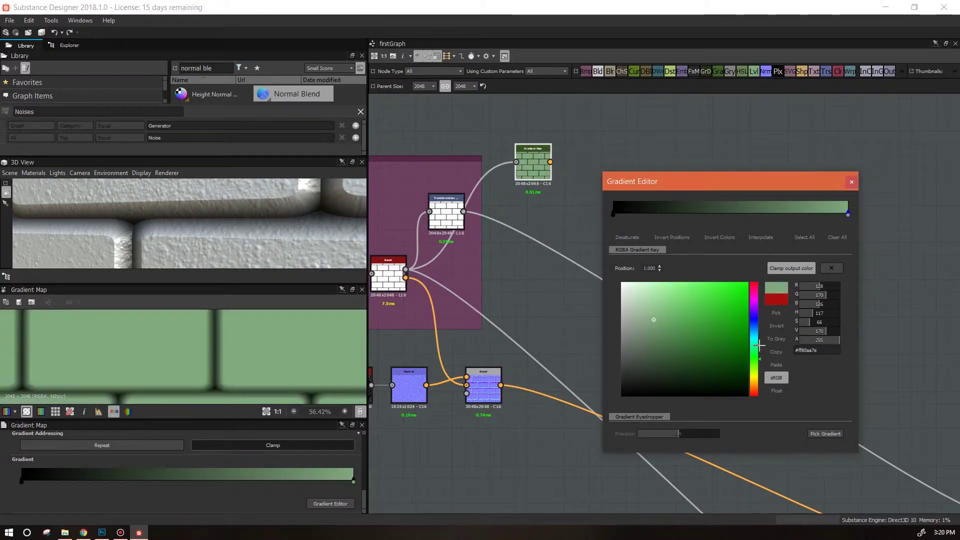
key(super+Left)
key(super+3)
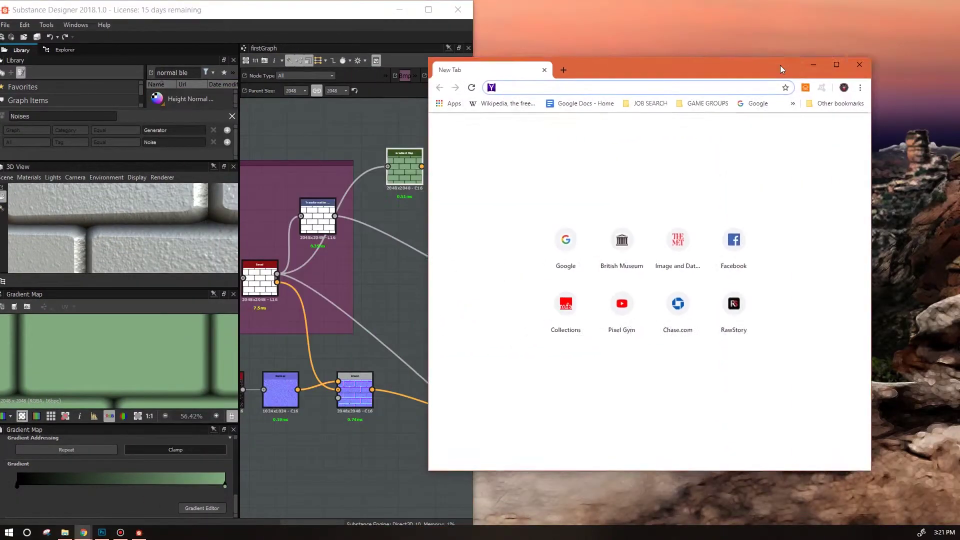
Step: Arrange the browser and the Gradient Editor side by side without overlapping
drag(781, 69, 846, 21)
click(781, 442)
drag(684, 181, 325, 166)
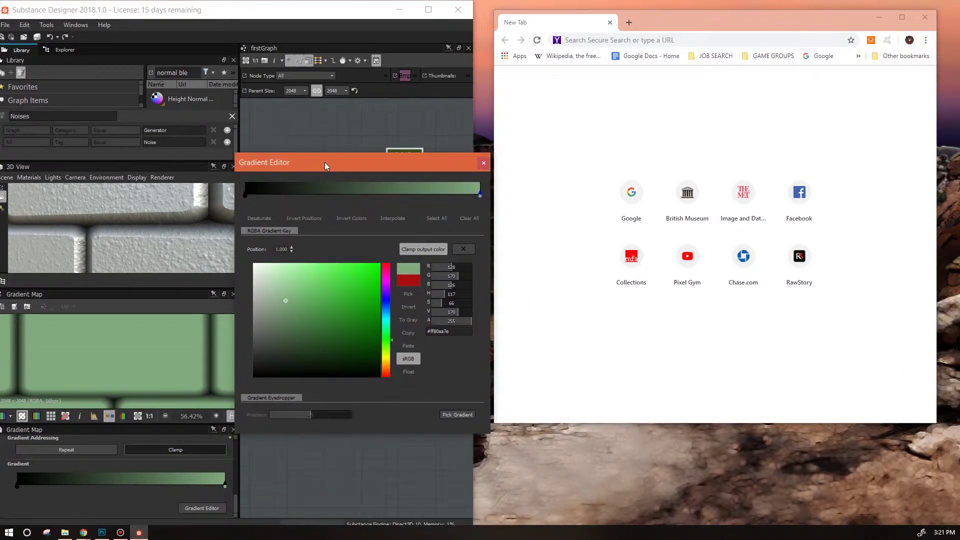
Step: Search Google Images for 'bricks texture' and open a large preview of a tan brick wall photo
click(633, 197)
click(913, 82)
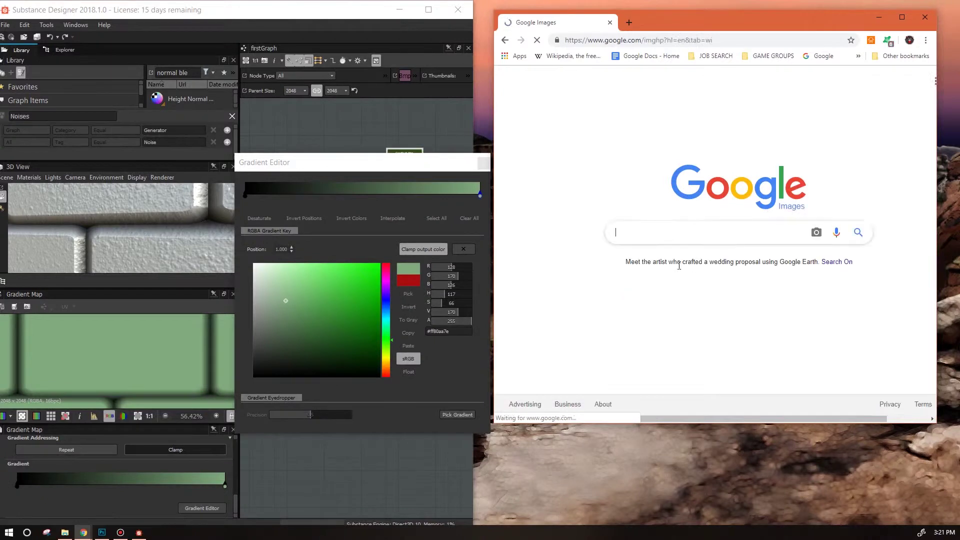
text(bricks)
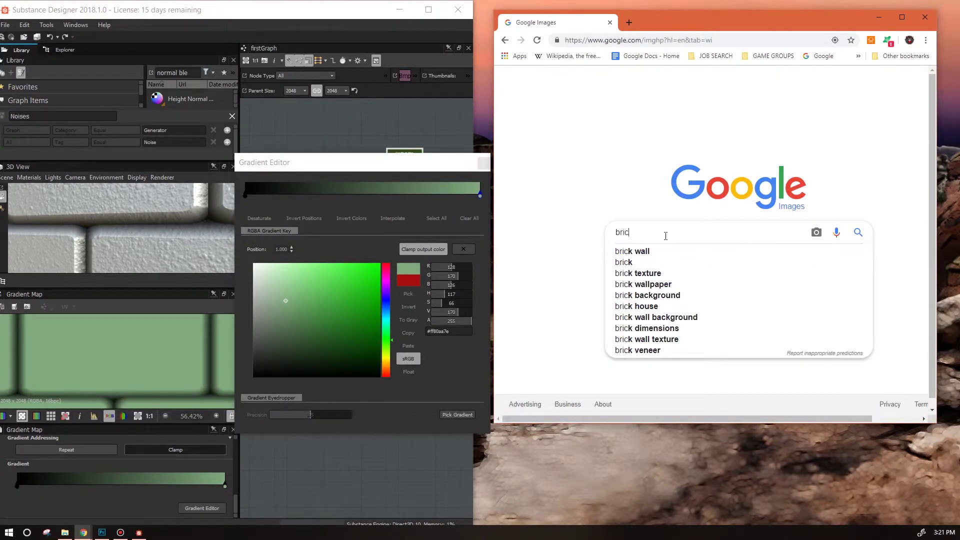
click(651, 284)
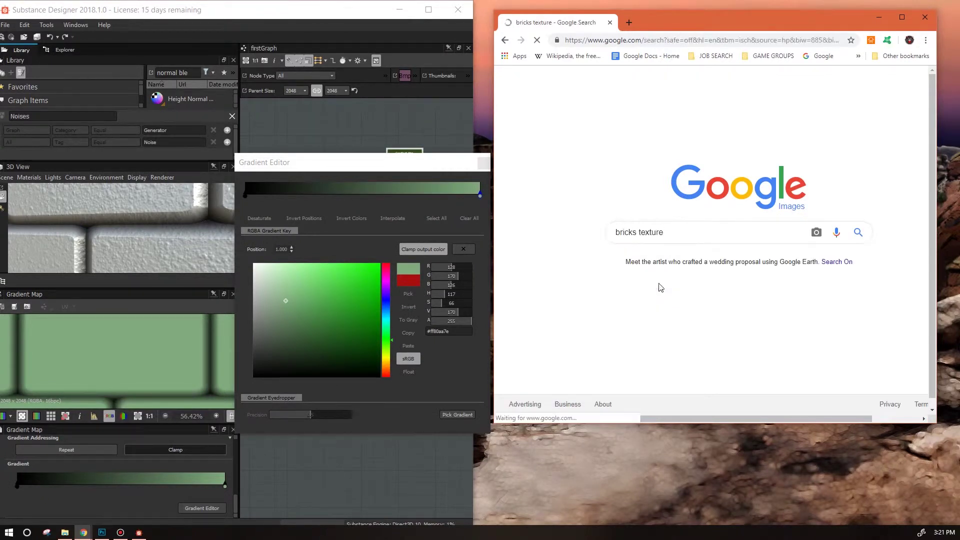
click(692, 326)
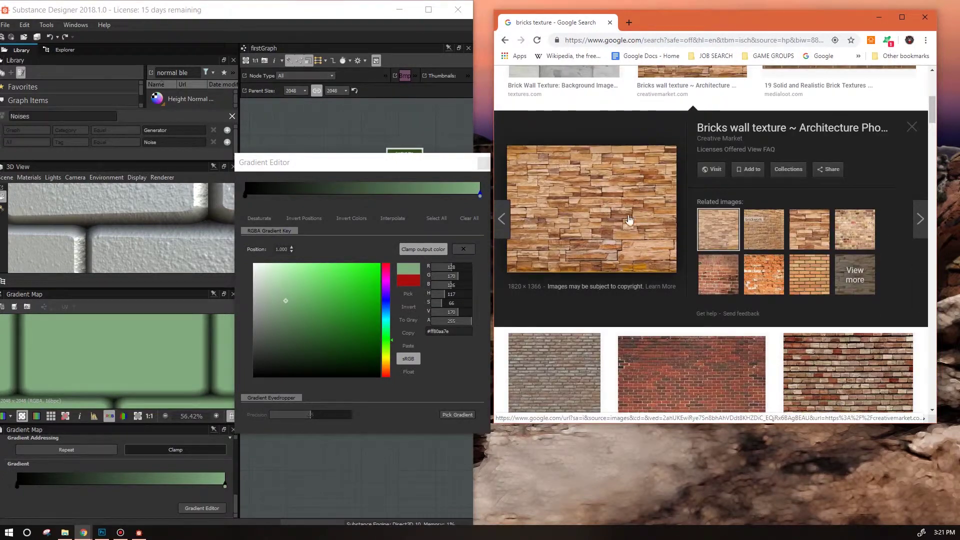
Step: Pick a tan end colour from the brick photo, then use Pick Gradient along a line across the bricks
click(424, 364)
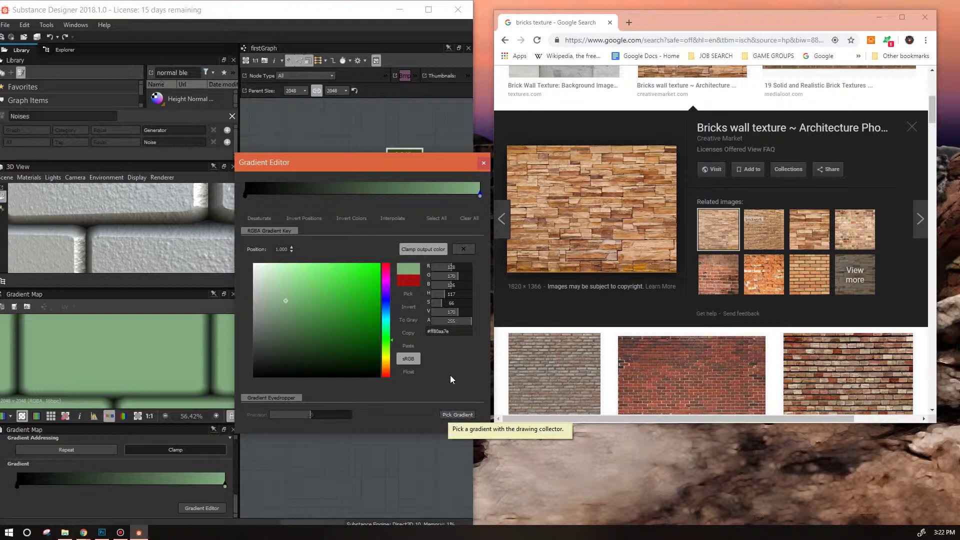
click(406, 294)
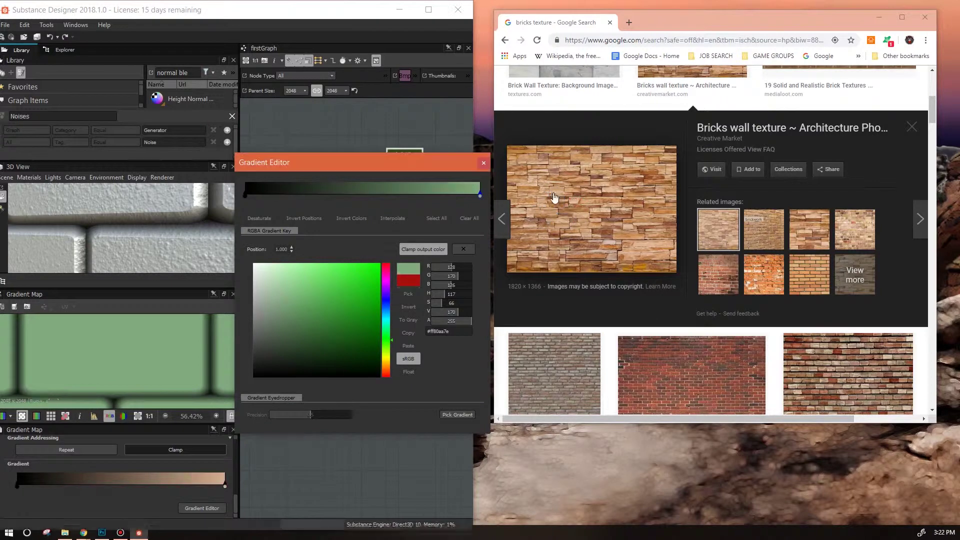
click(599, 223)
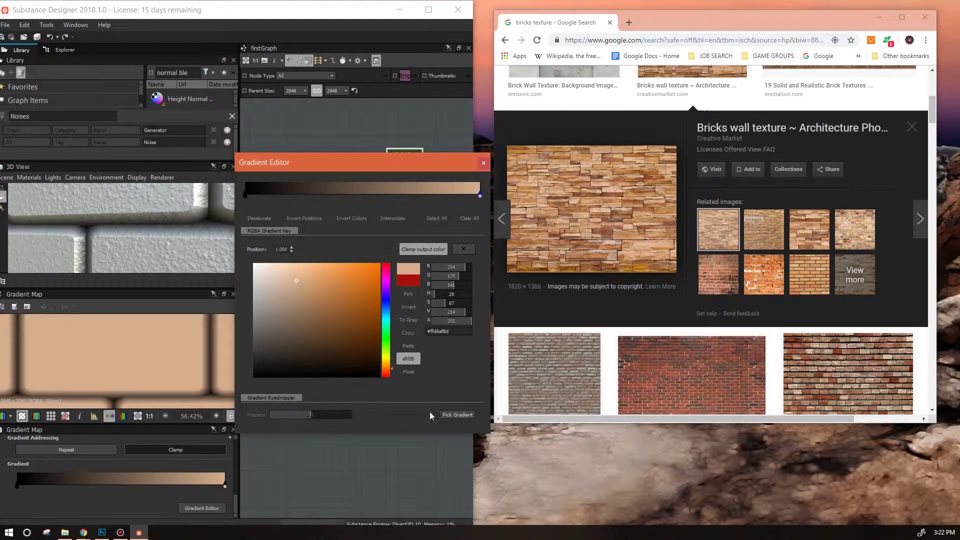
click(448, 415)
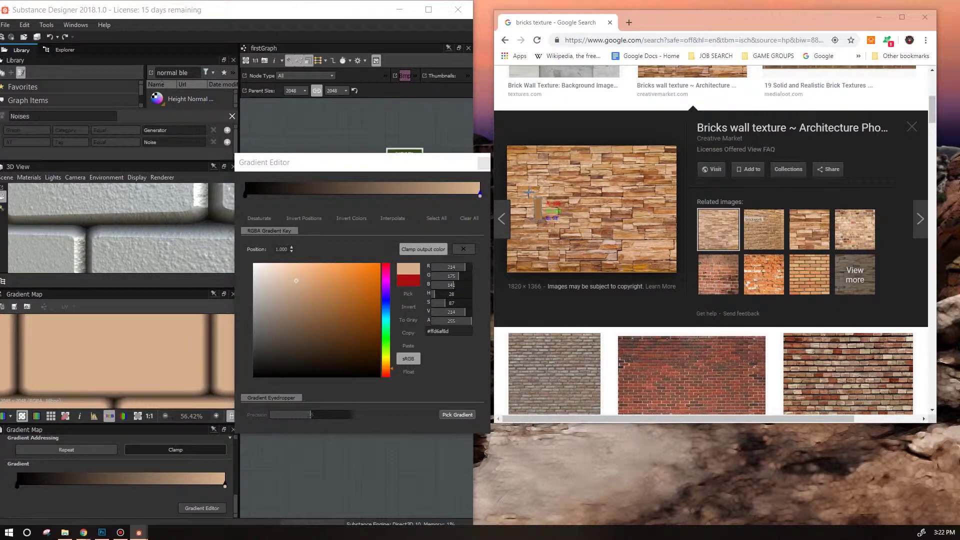
drag(528, 190, 552, 191)
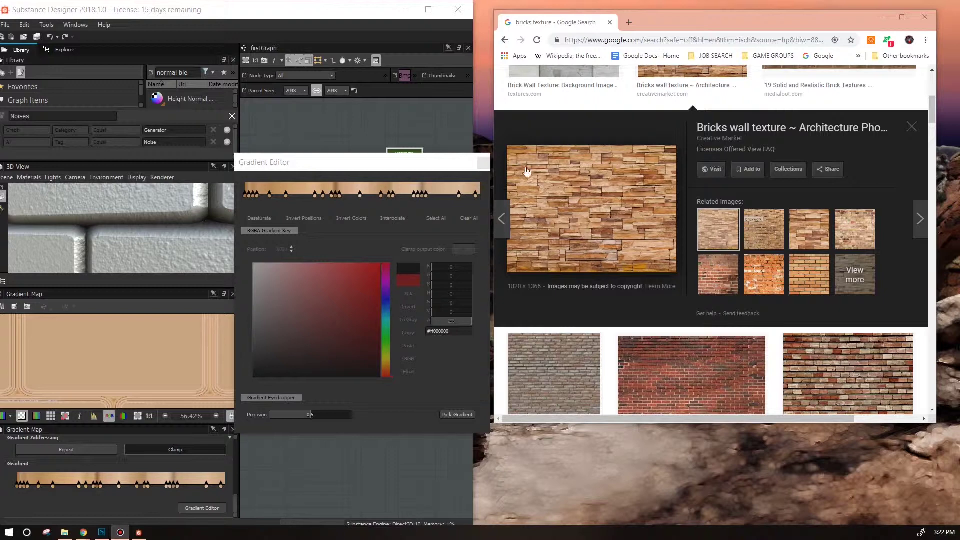
Step: Resample the gradient across the brick photo several times while adjusting the Precision slider
click(456, 415)
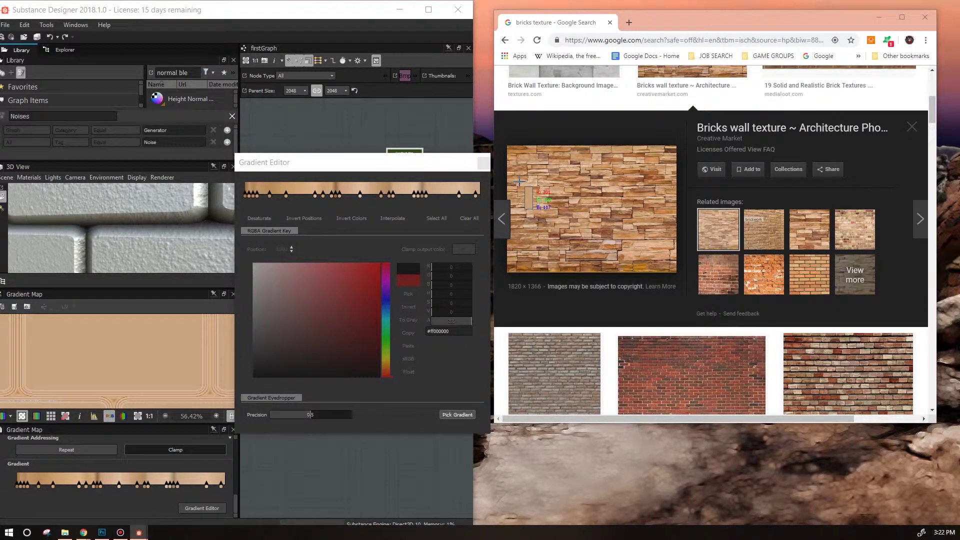
drag(518, 182, 532, 184)
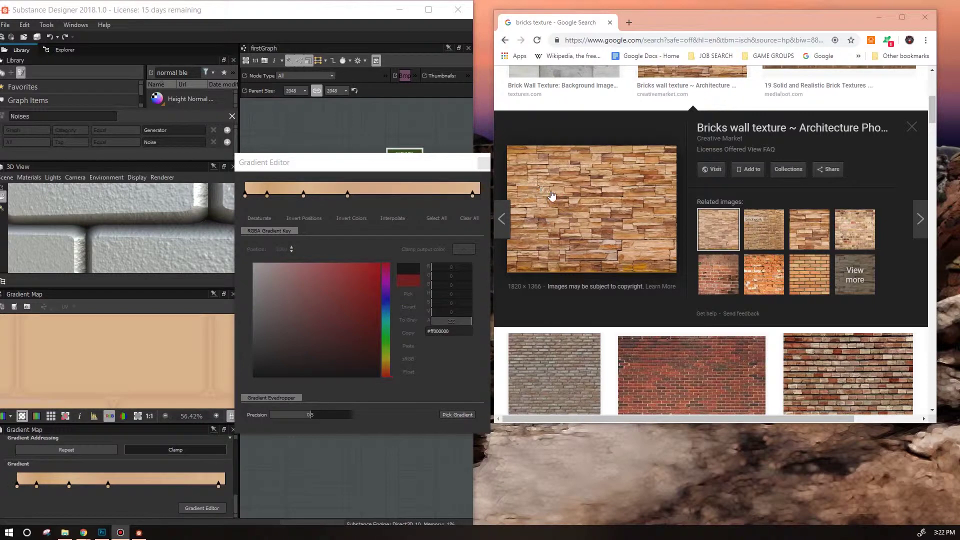
click(461, 415)
drag(514, 154, 638, 269)
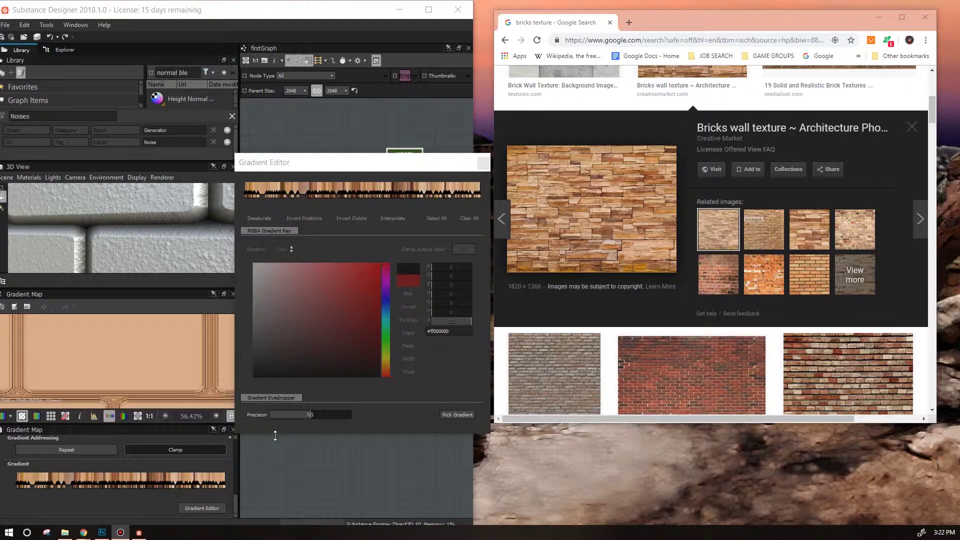
drag(306, 418, 235, 418)
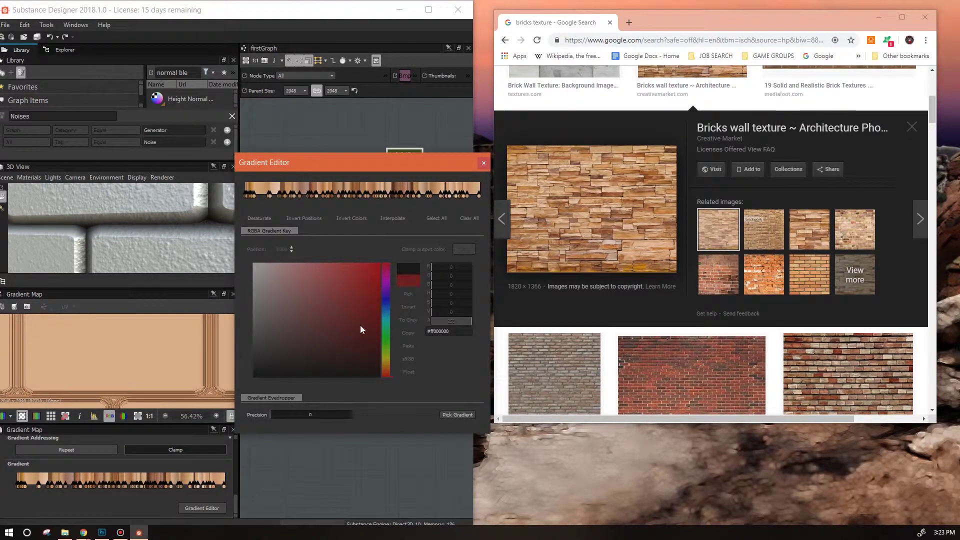
drag(270, 415, 308, 423)
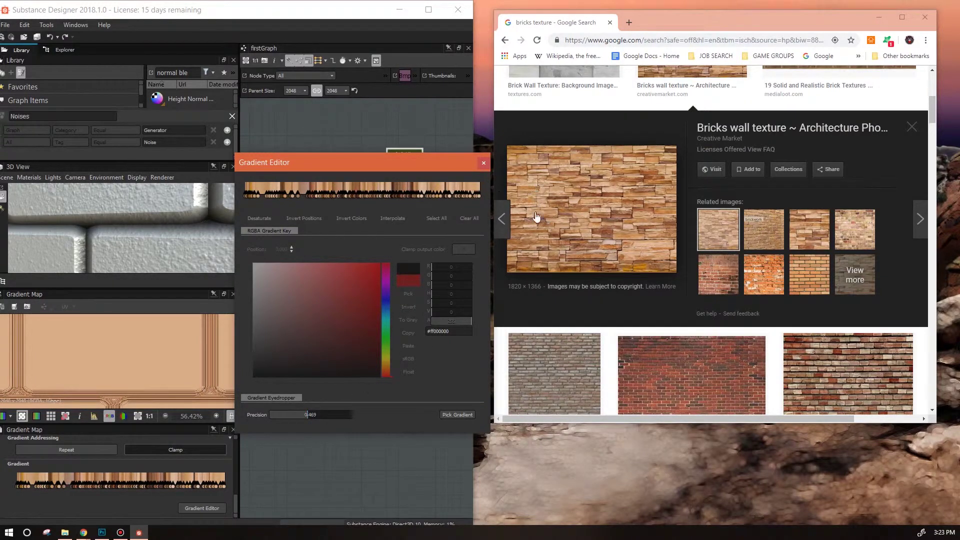
Step: Resample at 0.461 precision for about fifteen keys and delete three keys near the dark end
click(453, 415)
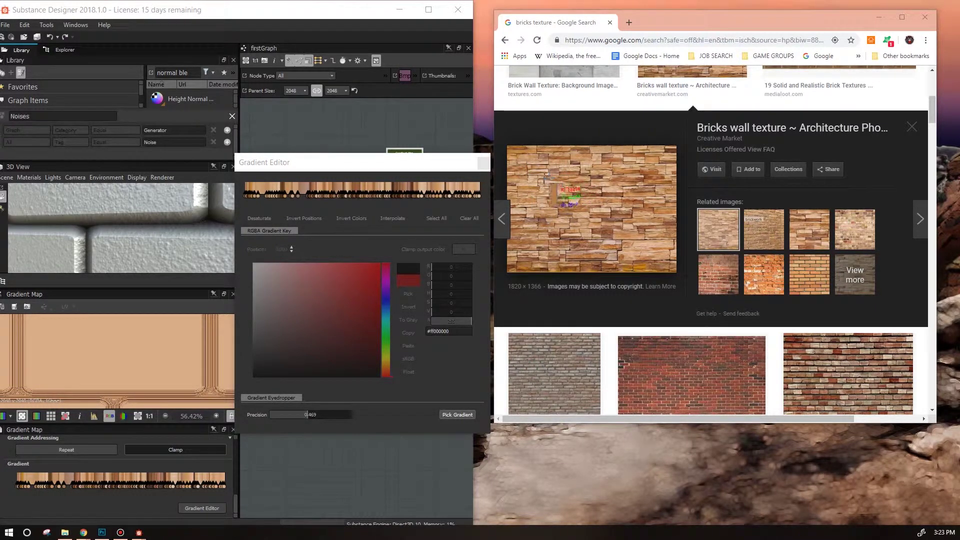
drag(548, 175, 571, 214)
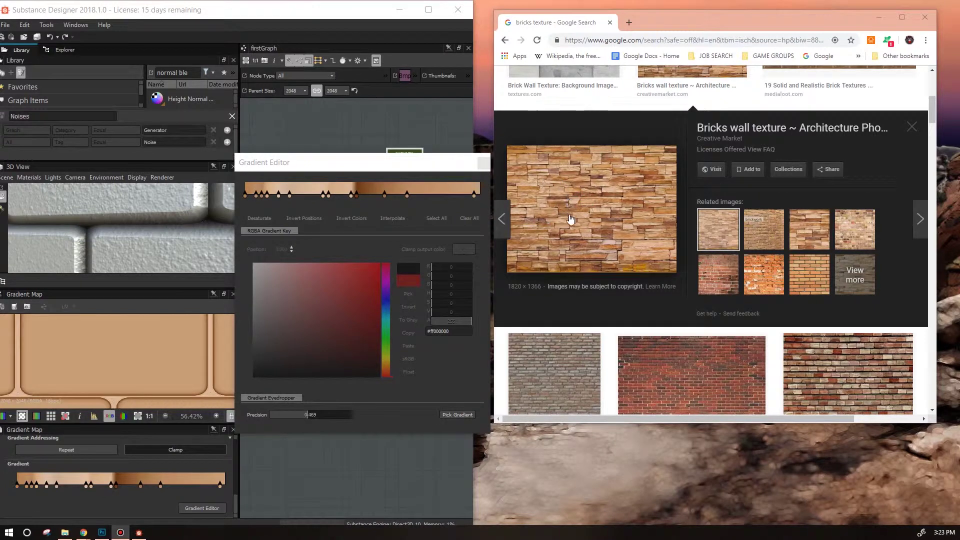
mouse_move(306, 415)
mouse_down()
mouse_move(265, 416)
mouse_move(349, 418)
mouse_move(307, 424)
mouse_up()
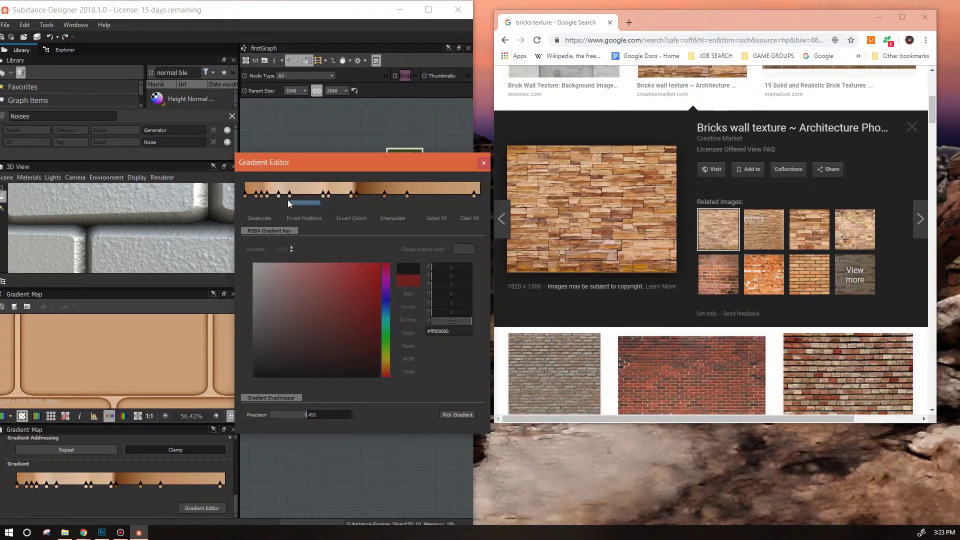
drag(295, 204, 265, 198)
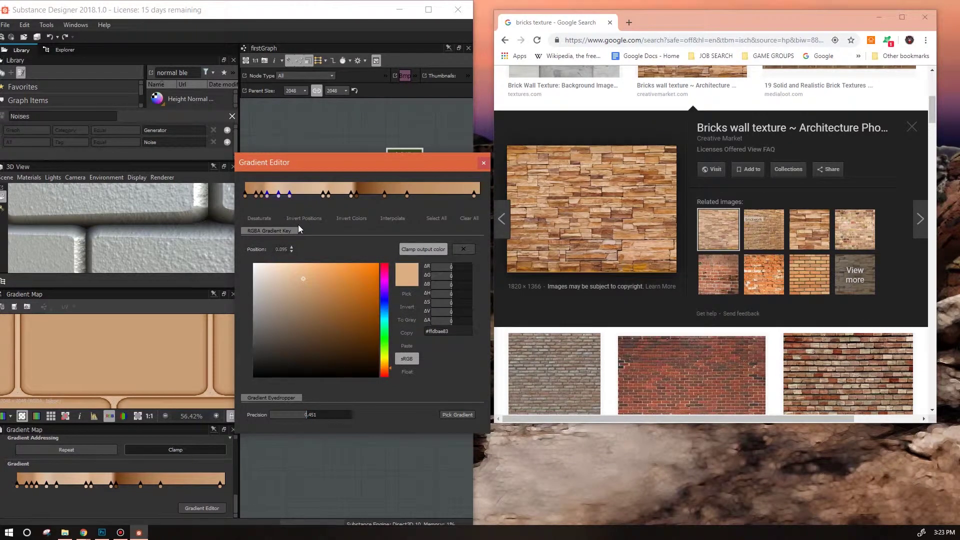
key(Delete)
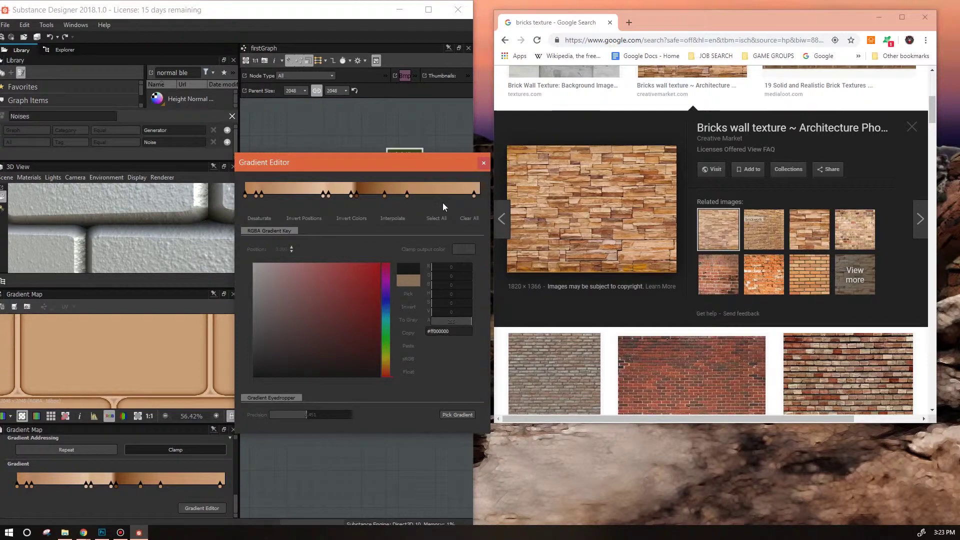
Step: Clear All, pick brick tones from the photo, try Invert Positions and Desaturate, then re-pick the gradient
click(473, 219)
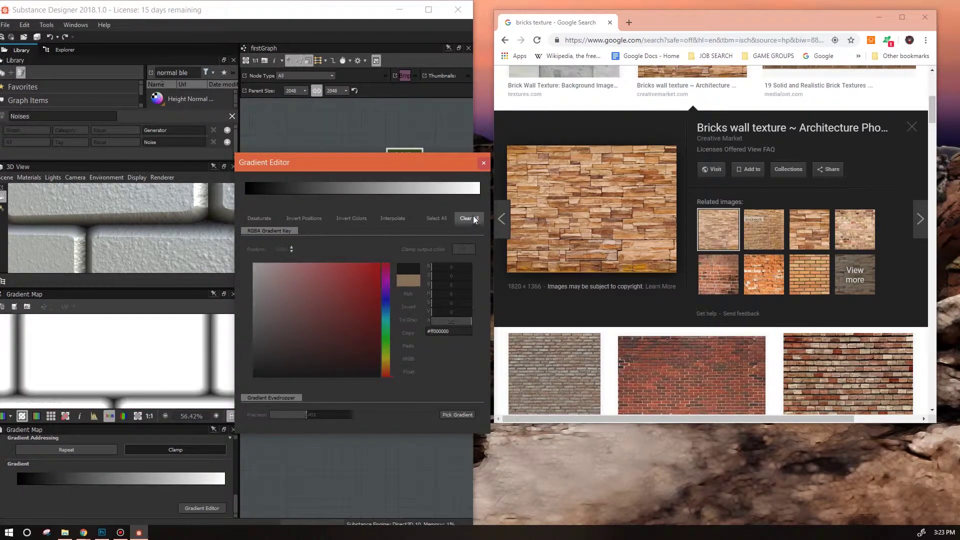
click(457, 414)
drag(547, 165, 571, 204)
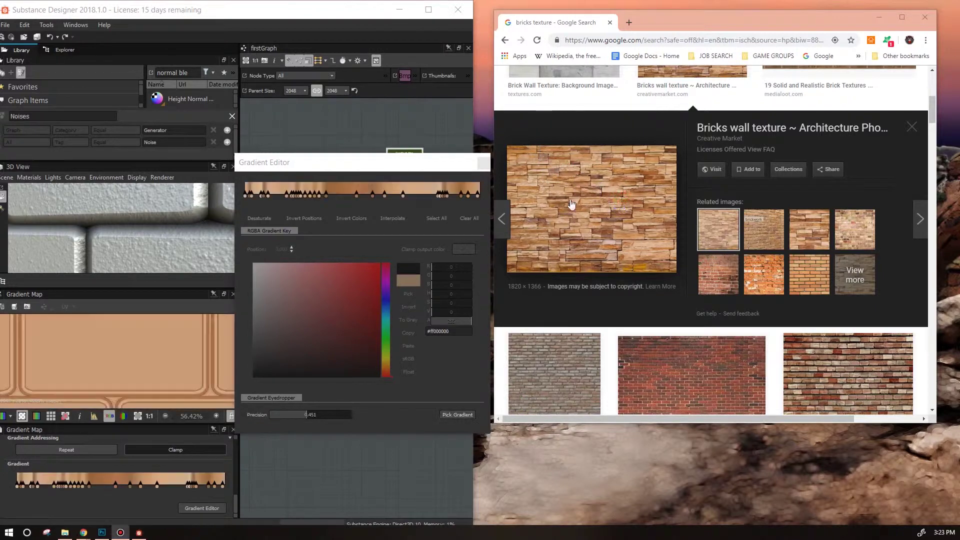
click(300, 218)
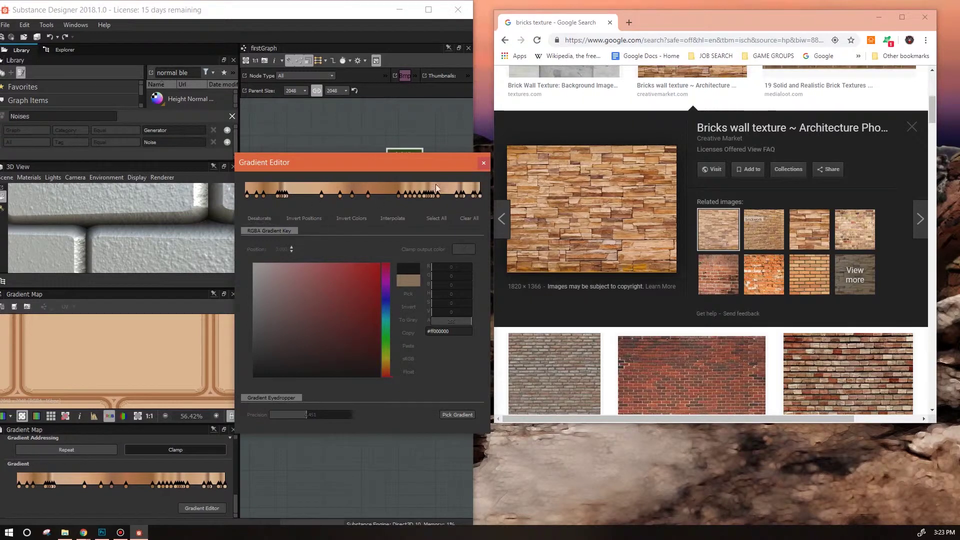
click(260, 219)
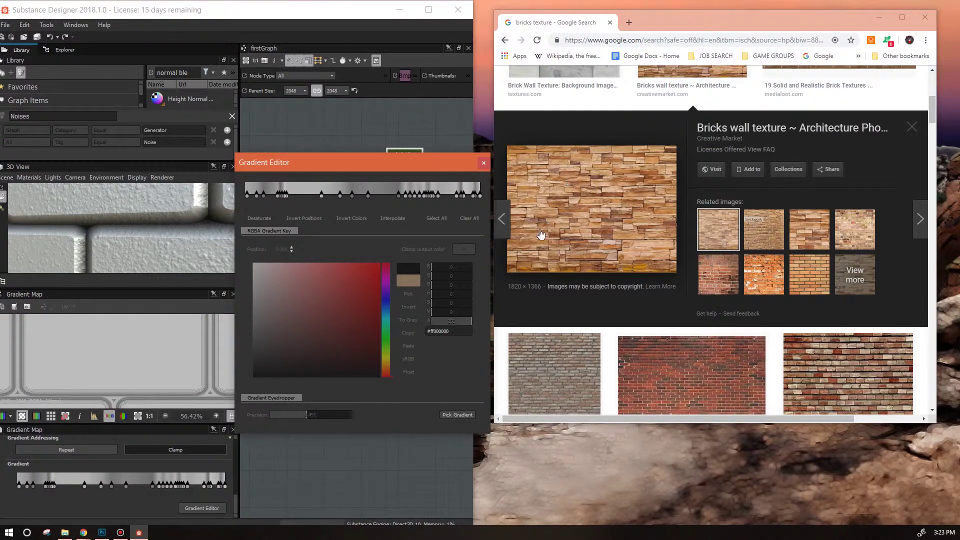
click(456, 414)
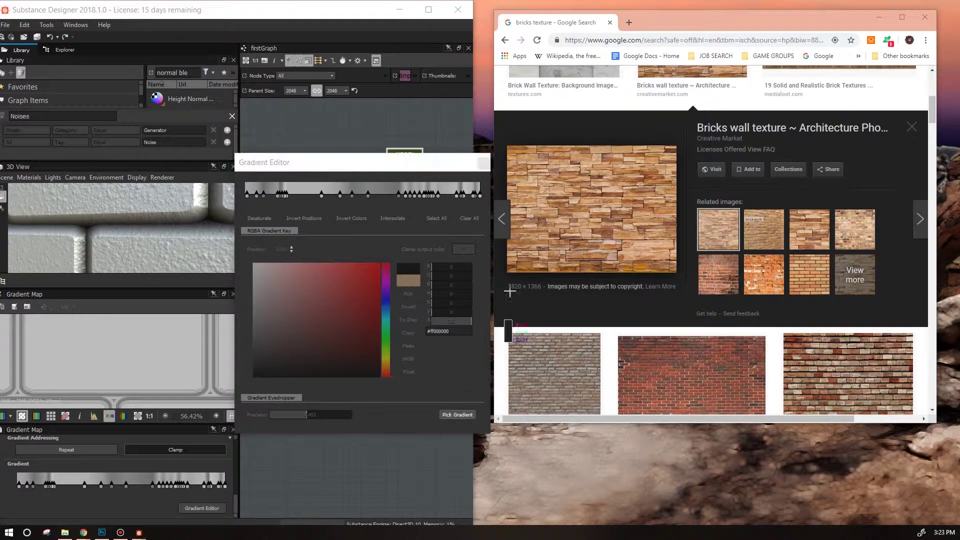
drag(542, 182, 579, 217)
click(391, 218)
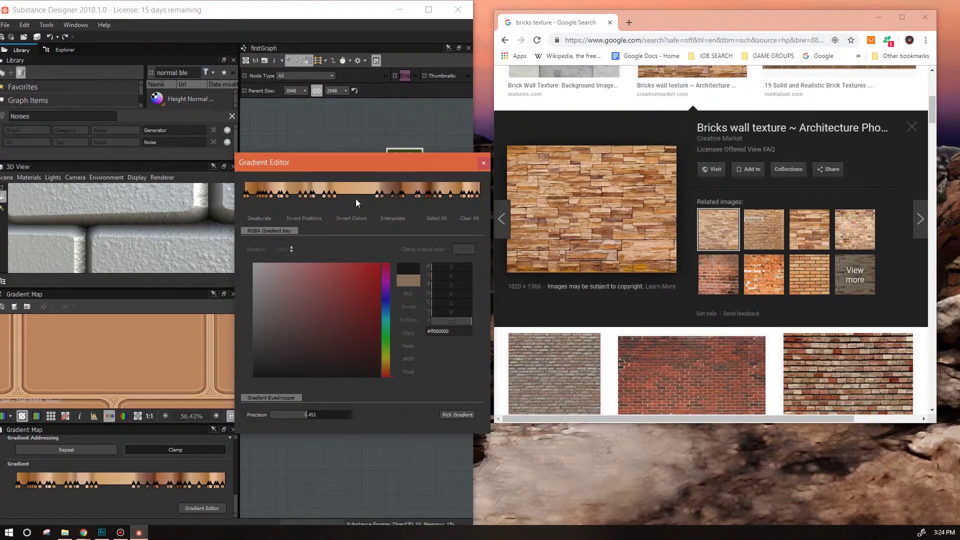
Step: Inspect the tan keys, resample the gradient from the brick photo, and try a grey key, then undo it
click(334, 195)
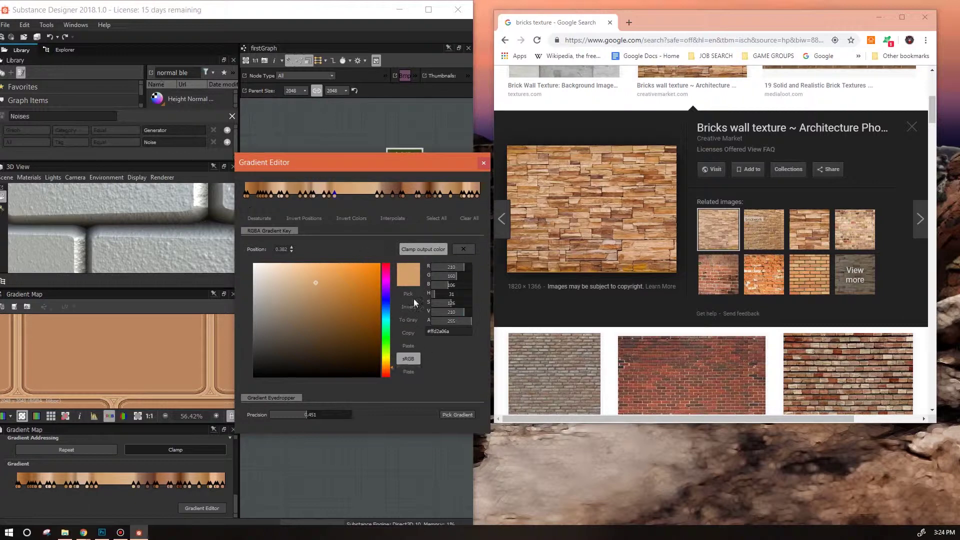
click(314, 195)
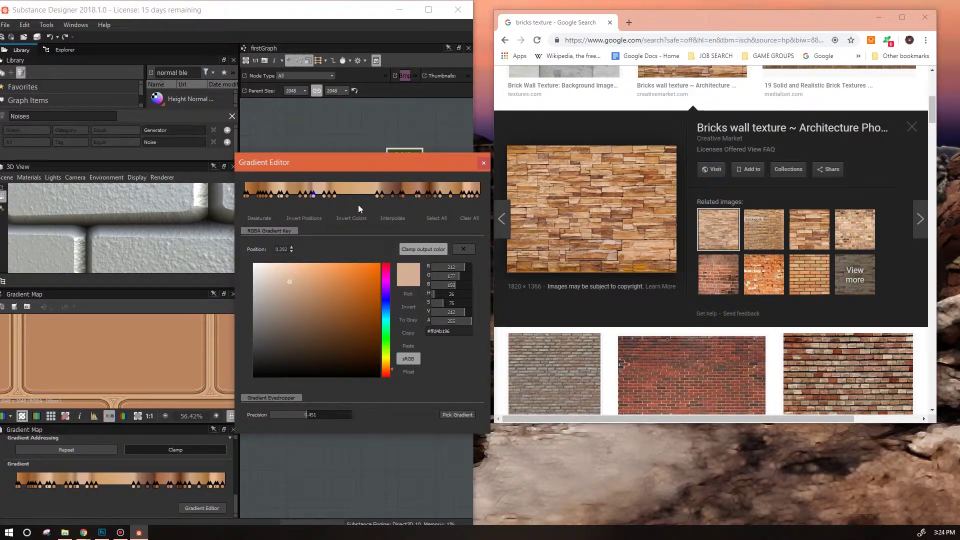
click(462, 415)
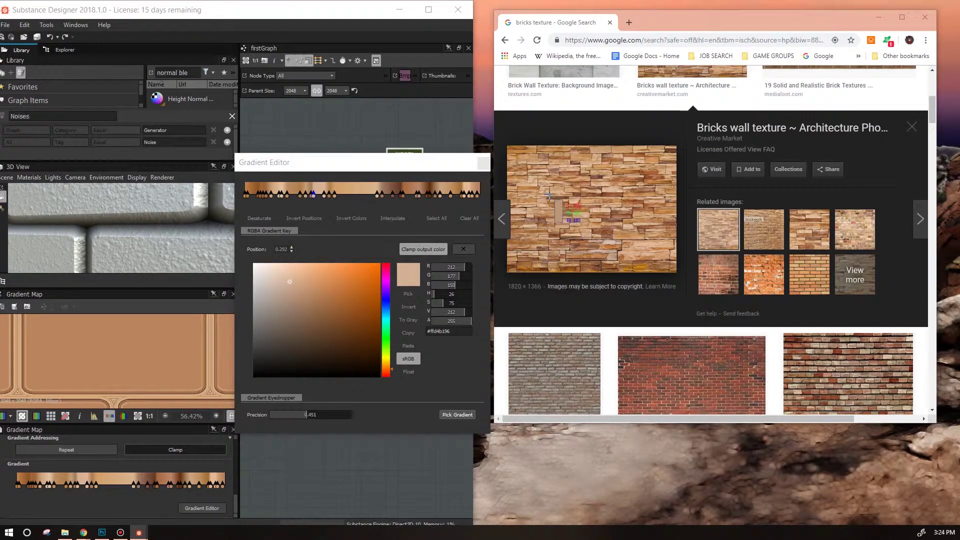
drag(558, 212, 525, 181)
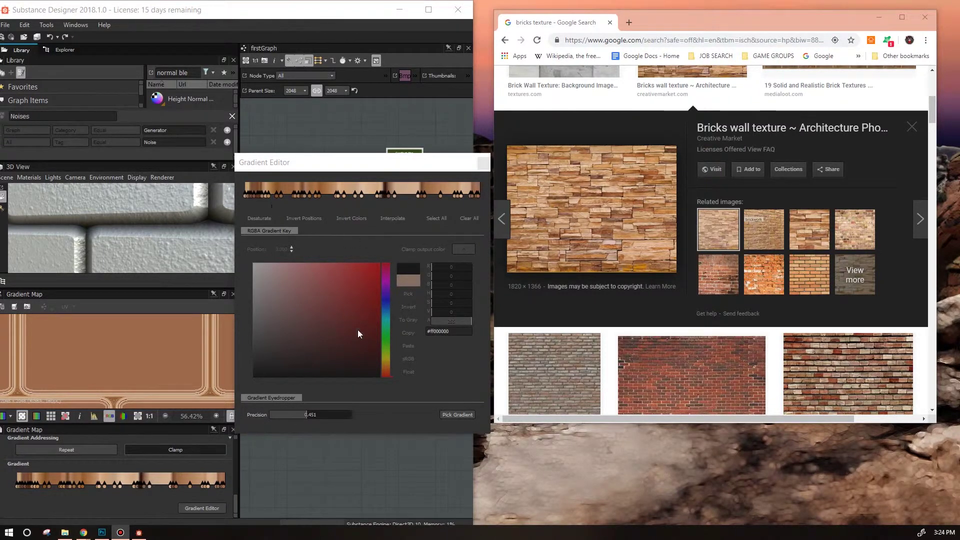
click(355, 194)
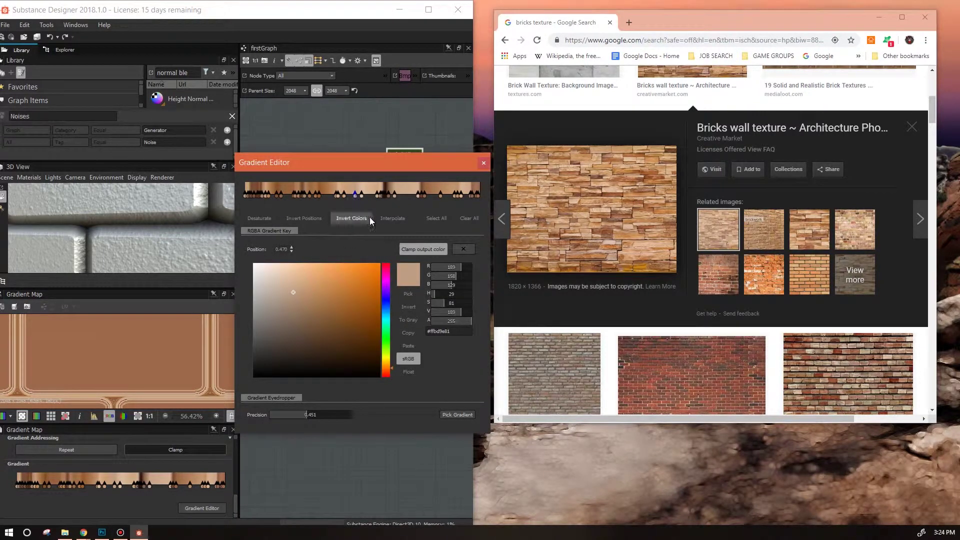
click(410, 319)
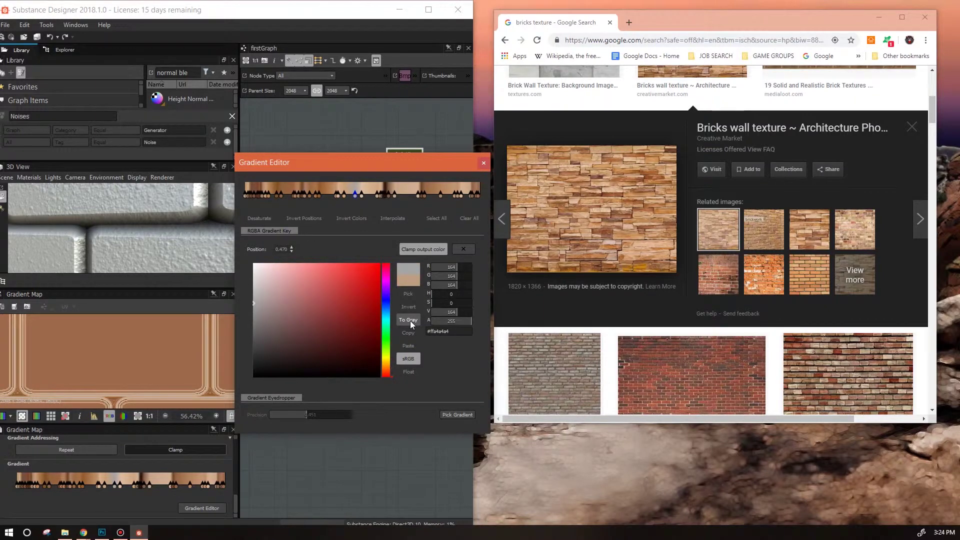
key(ctrl+z)
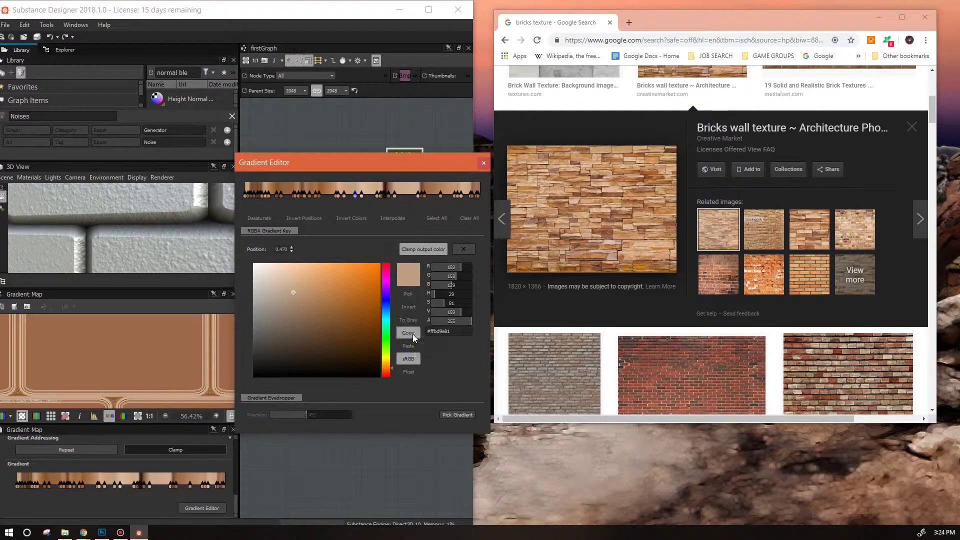
Step: Paste the copied tan colour onto the 0.154 key and resample the photo down to four pale tan keys
click(281, 195)
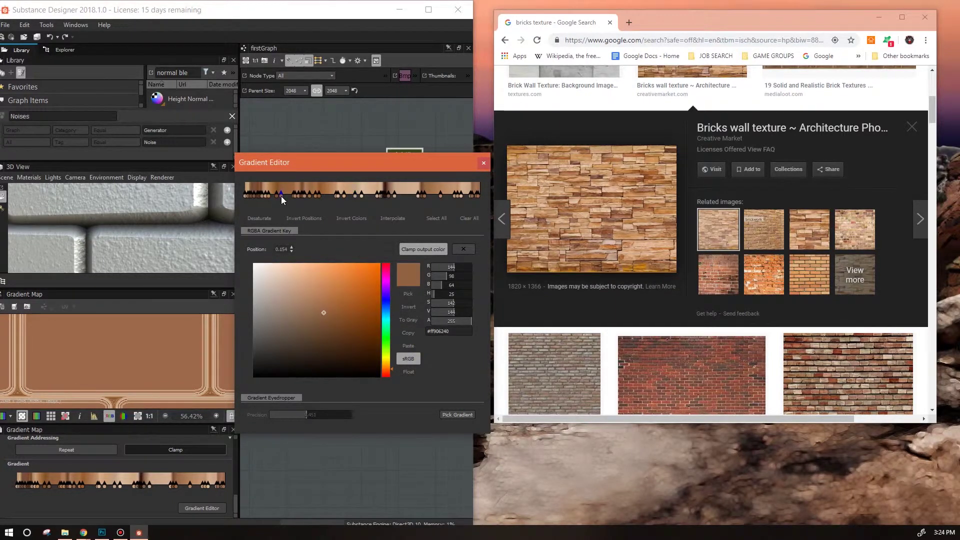
click(410, 345)
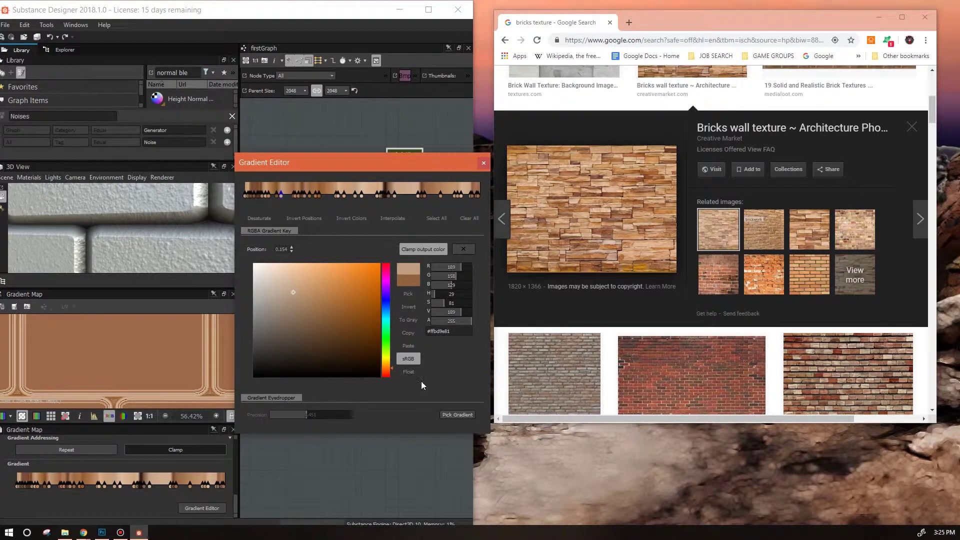
click(411, 371)
click(403, 371)
click(410, 371)
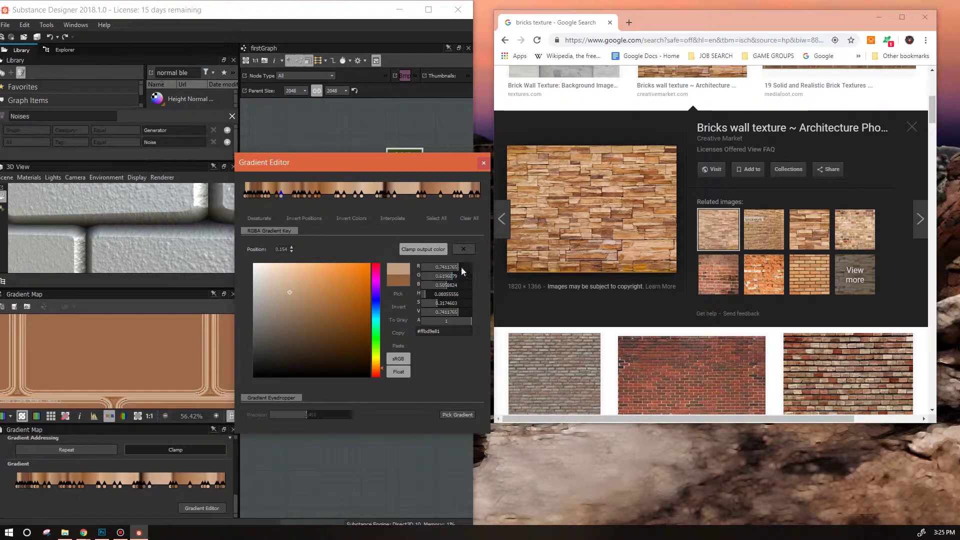
click(403, 371)
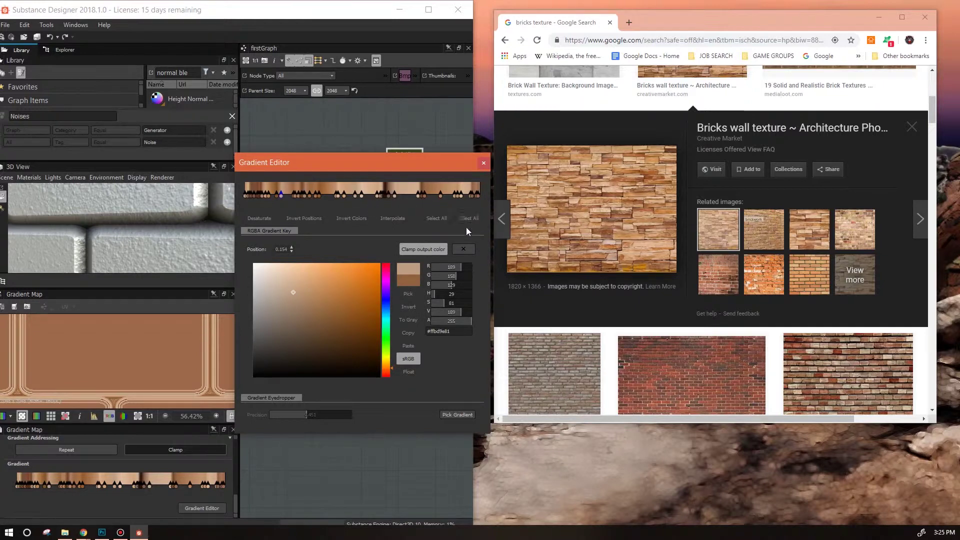
click(456, 415)
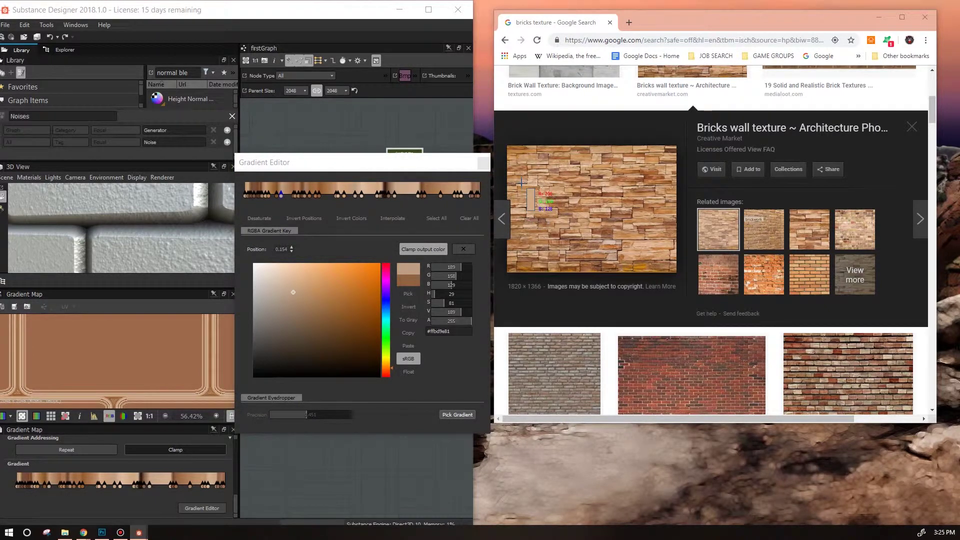
drag(521, 182, 537, 190)
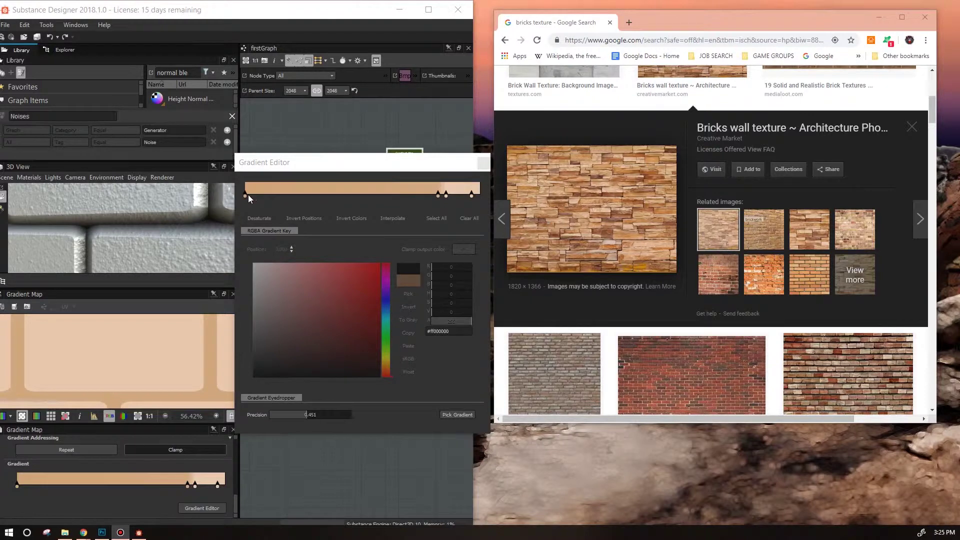
Step: Set the leftmost key to dark brown (22,14,5) and shift the middle keys to 0.598 and 0.538
click(245, 195)
drag(307, 294, 350, 367)
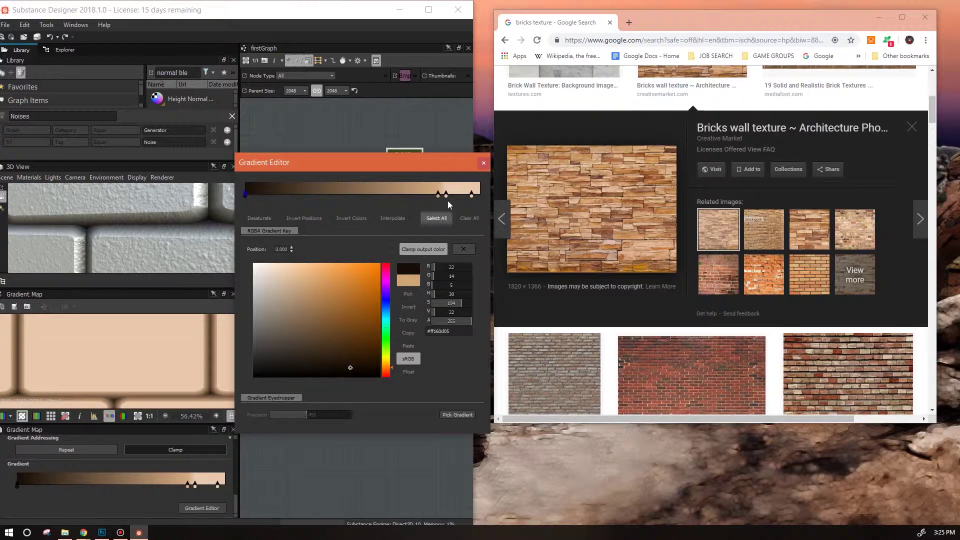
drag(438, 198, 484, 195)
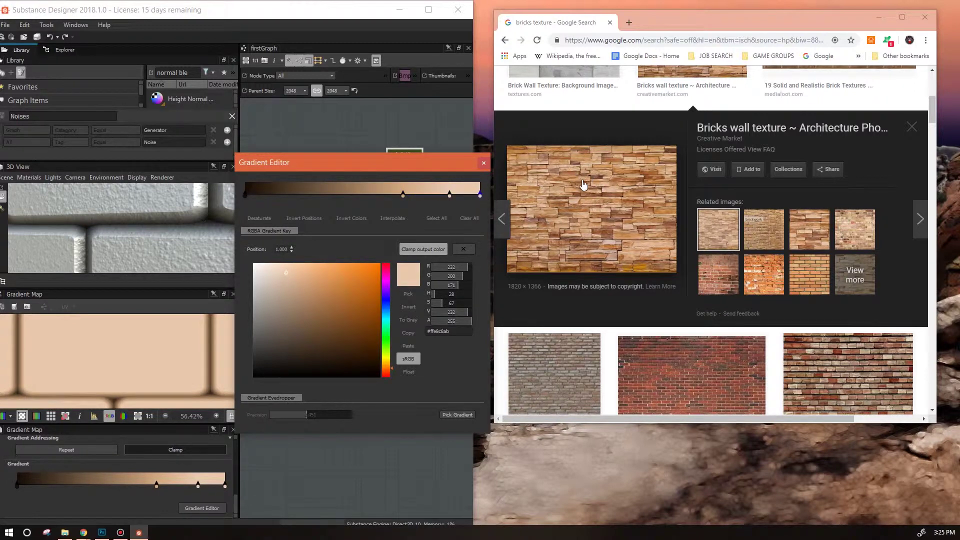
scroll(101, 233, down, 3)
drag(104, 232, 102, 199)
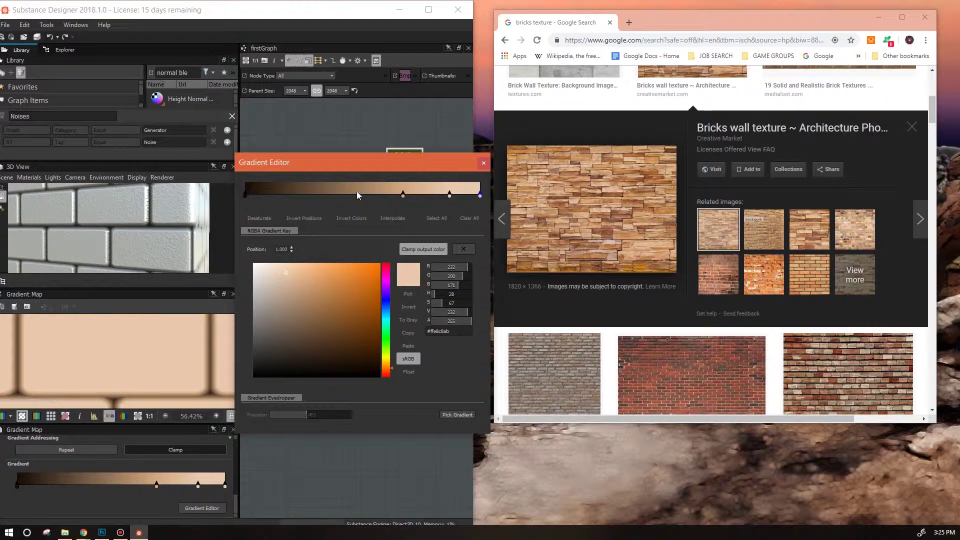
drag(403, 195, 354, 195)
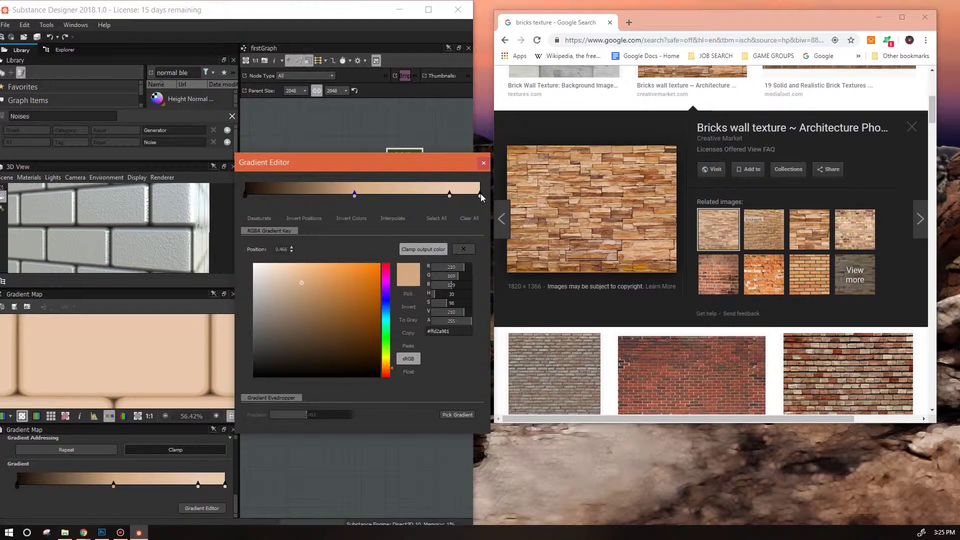
Step: Delete the two extra right-hand keys and move the middle key to the gradient's end
click(480, 195)
key(Delete)
click(449, 195)
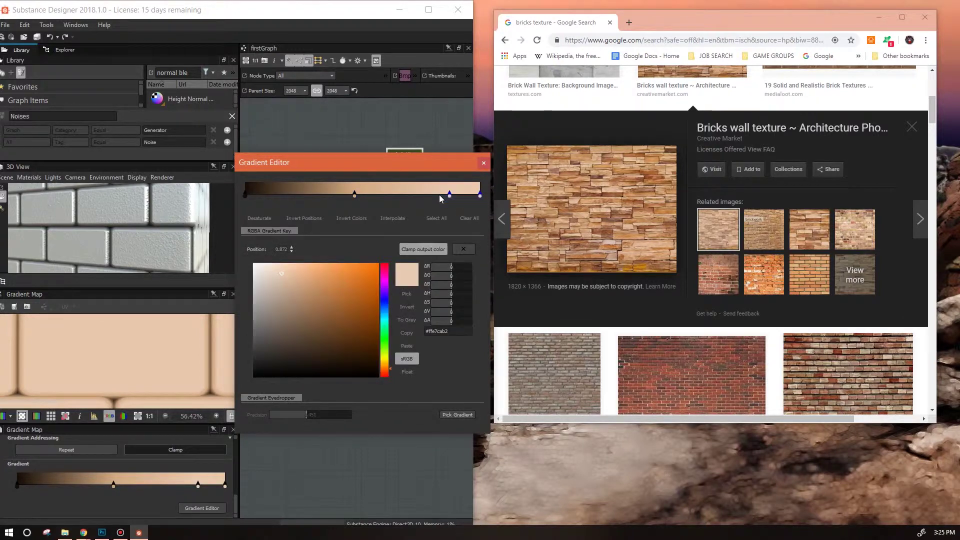
key(Delete)
drag(356, 194, 523, 190)
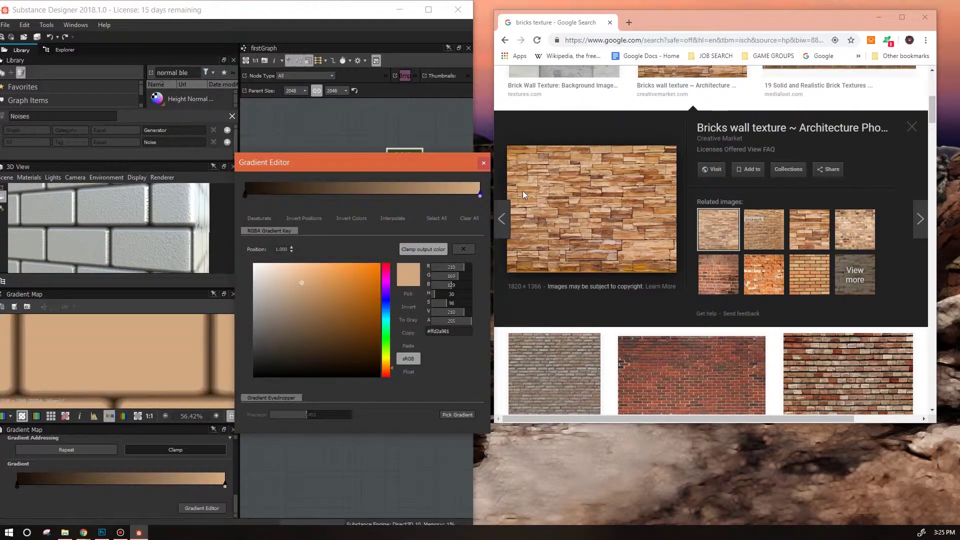
Step: Add a dark middle key, make the start key pure black, slide the middle key right, and close the editor
click(245, 195)
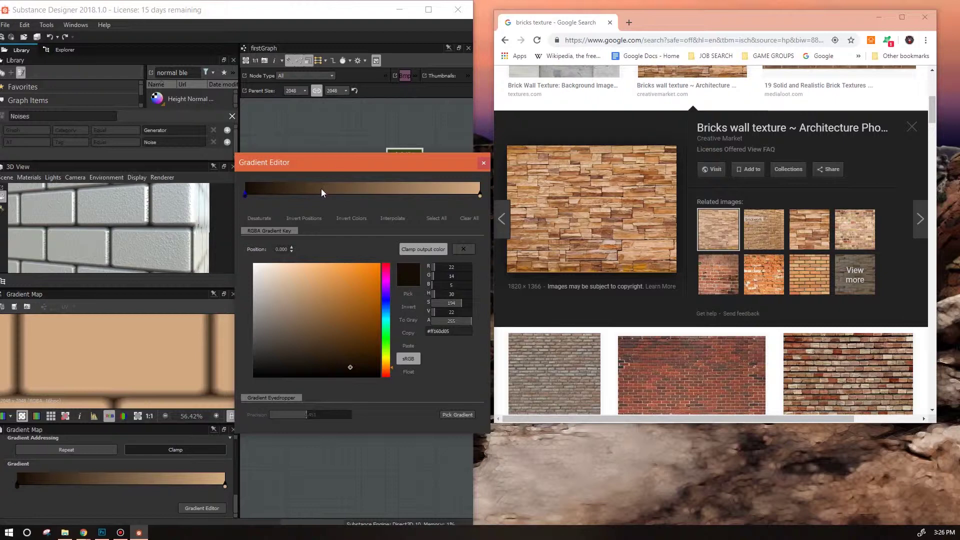
click(281, 195)
click(245, 195)
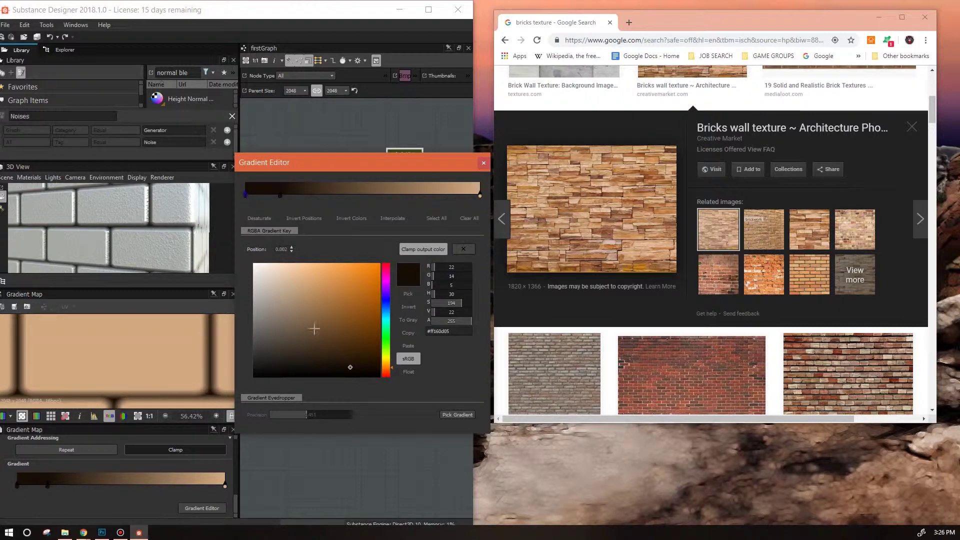
drag(350, 367, 253, 376)
drag(280, 195, 323, 193)
scroll(139, 368, down, 5)
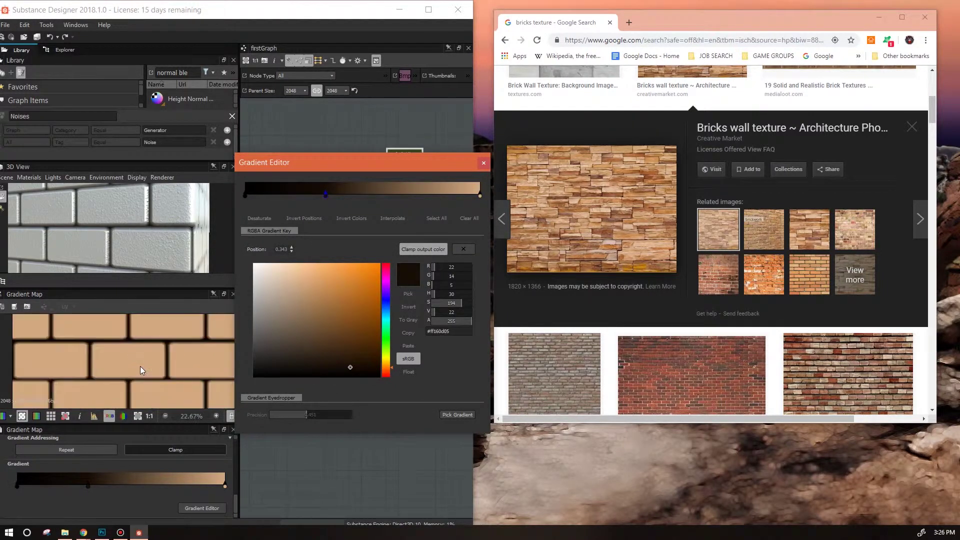
click(484, 162)
scroll(391, 172, up, 5)
scroll(391, 172, up, 2)
drag(391, 172, 406, 242)
scroll(406, 242, down, 6)
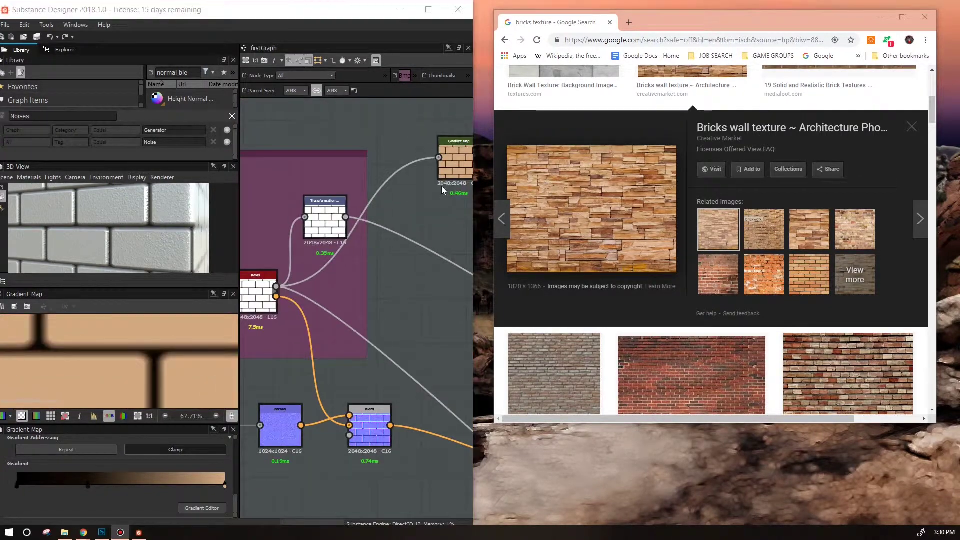
Step: Maximize the window, move the tan Gradient Map higher, and drop a new Gradient Map node below it
click(429, 10)
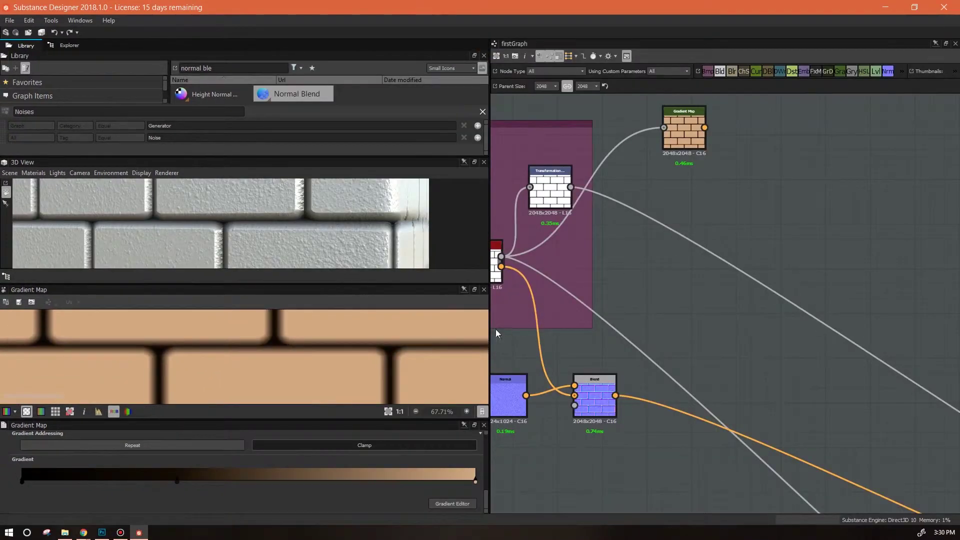
drag(490, 300, 425, 300)
middle_drag(649, 300, 762, 359)
drag(699, 193, 706, 177)
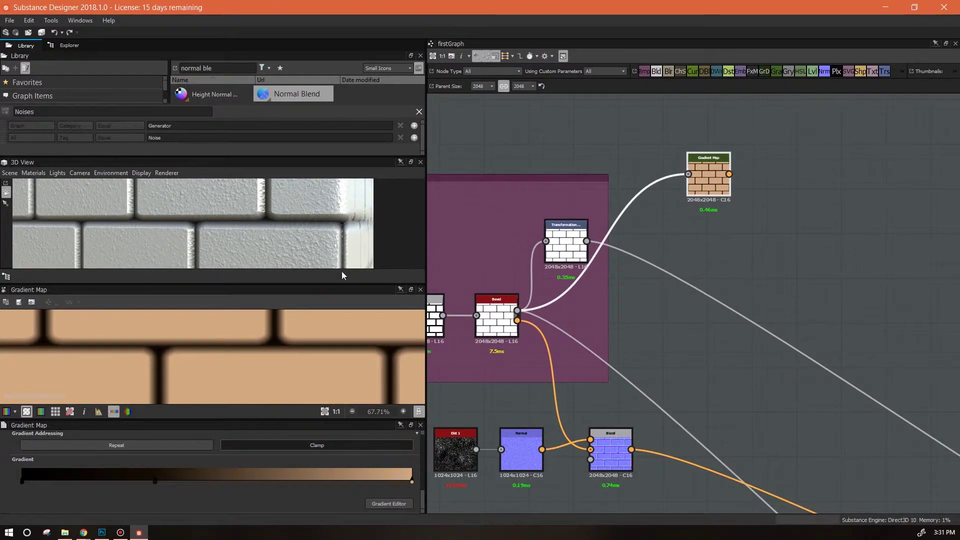
drag(267, 217, 336, 206)
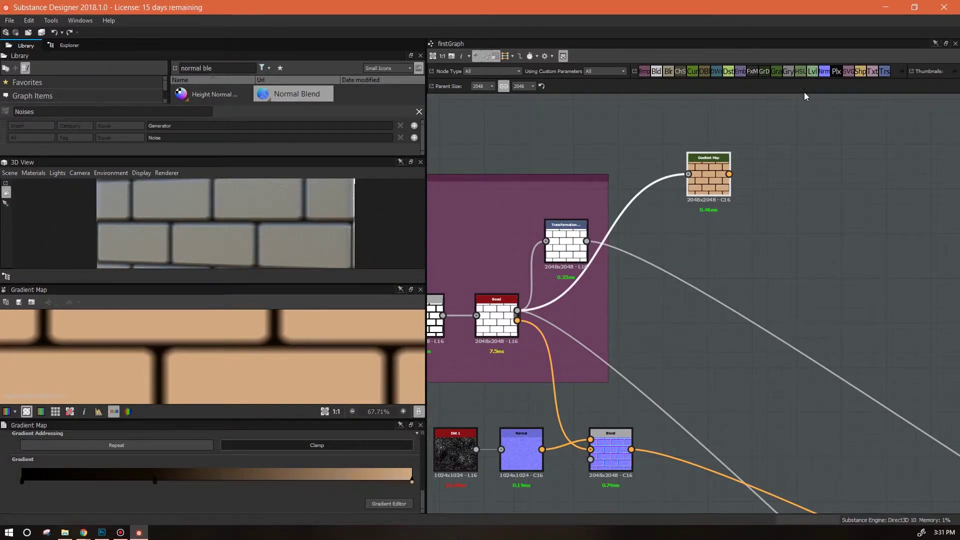
drag(720, 176, 723, 154)
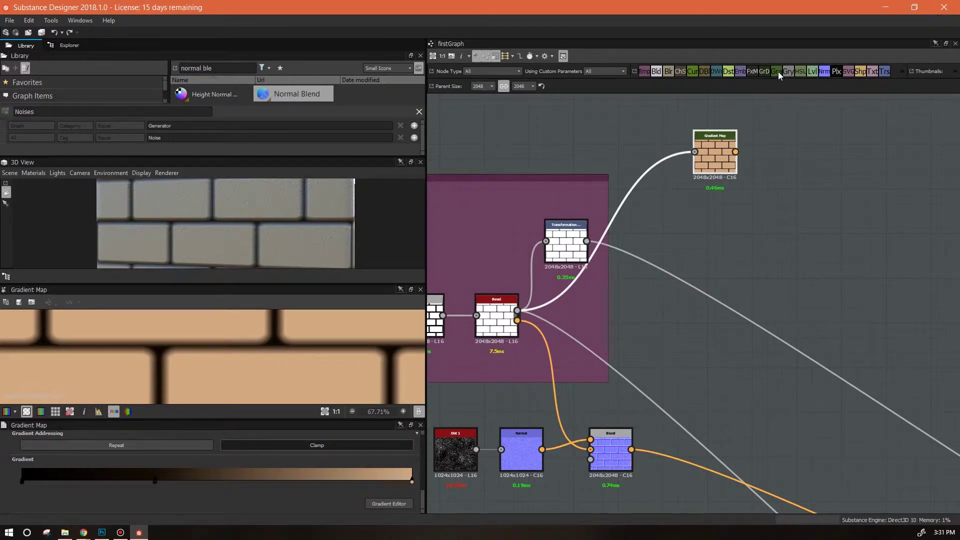
drag(731, 239, 731, 238)
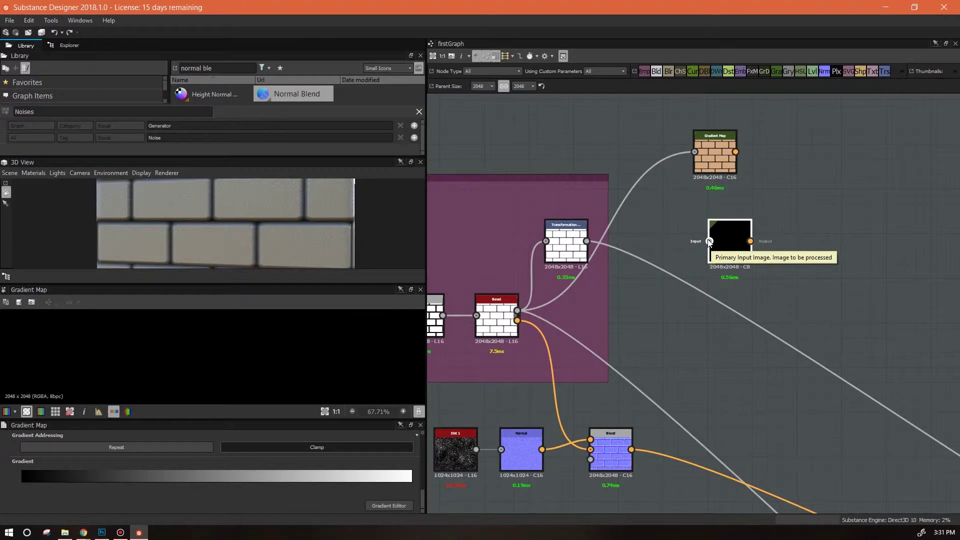
Step: Wire the Bevel output into the new Gradient Map's Input pin and recentre the graph view
drag(732, 244, 717, 229)
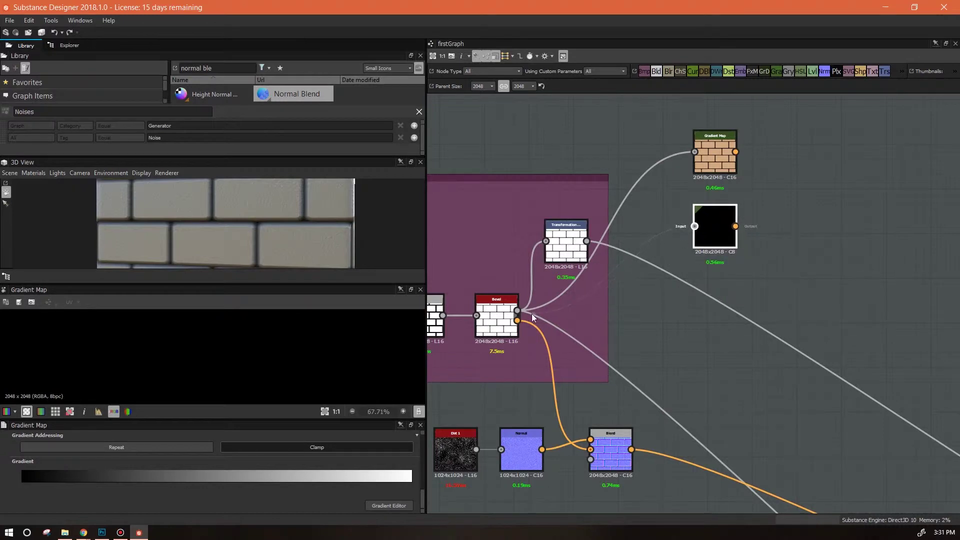
drag(518, 311, 694, 226)
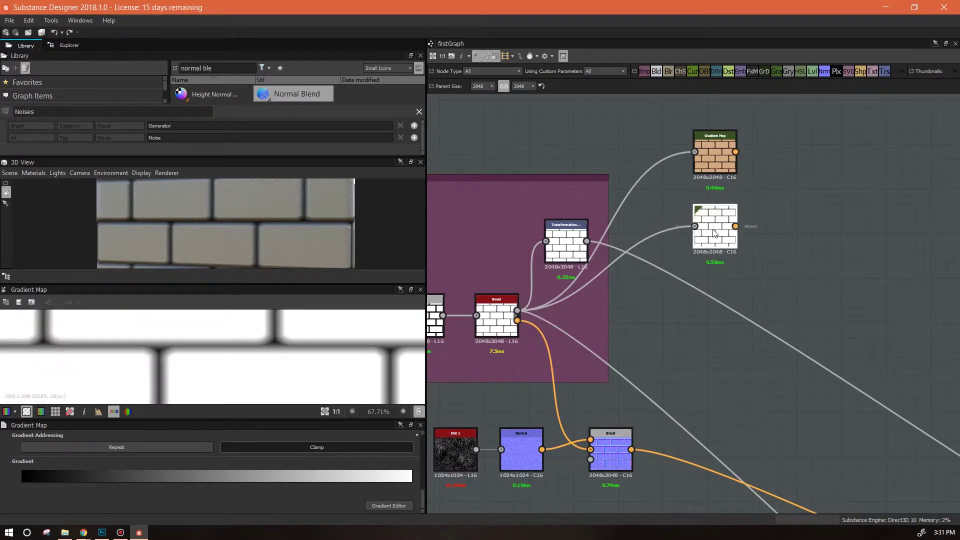
scroll(714, 233, up, 1)
scroll(232, 356, up, 4)
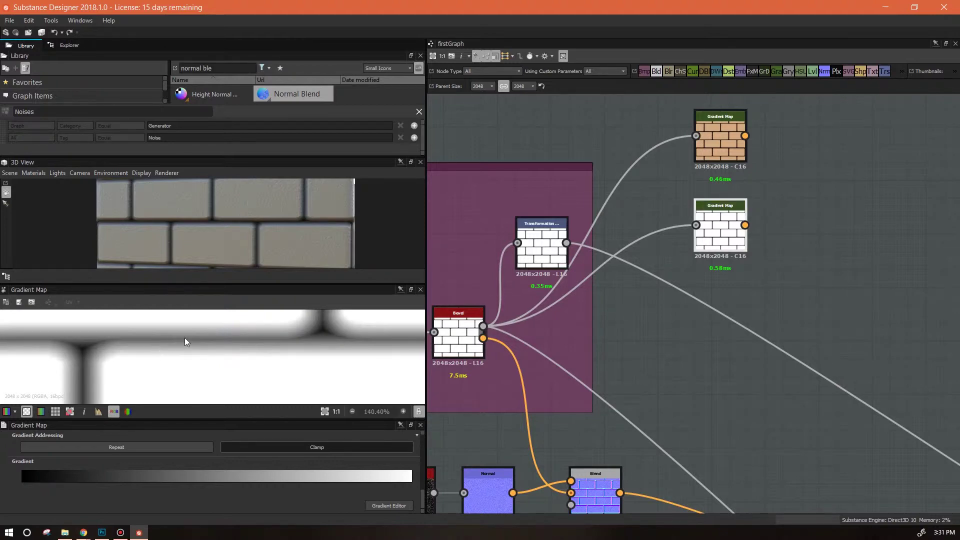
scroll(287, 343, down, 3)
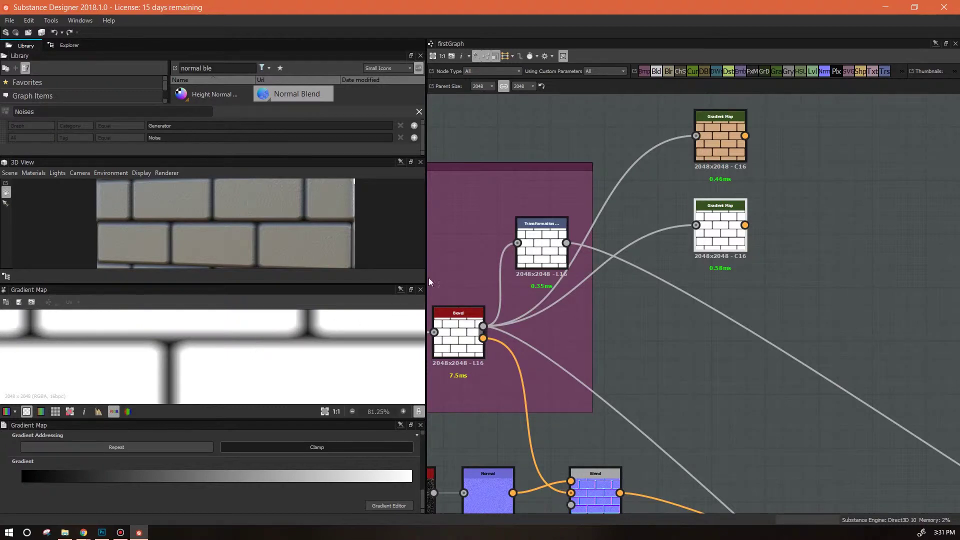
middle_drag(576, 339, 655, 316)
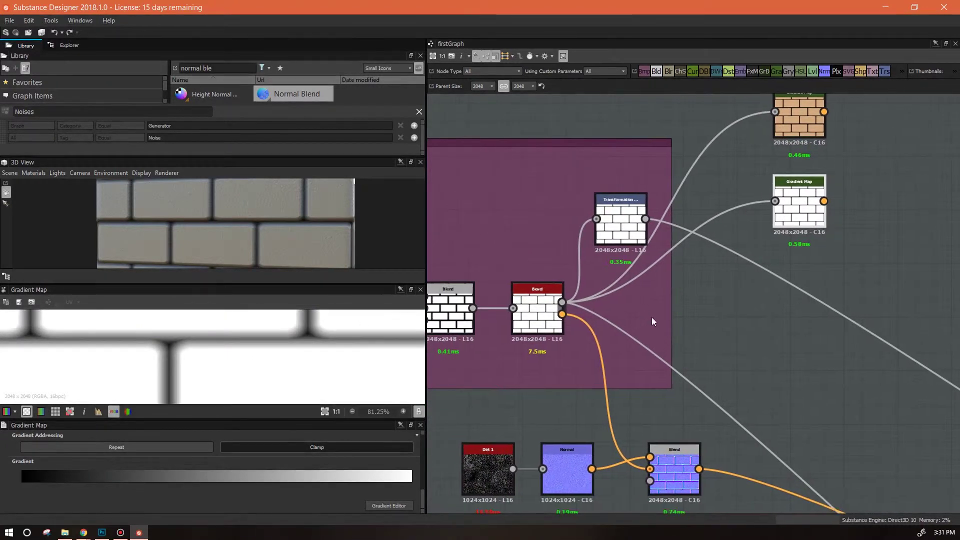
Step: Drag the Bevel node's Distance slider from 0.04 down to -0.06
click(537, 318)
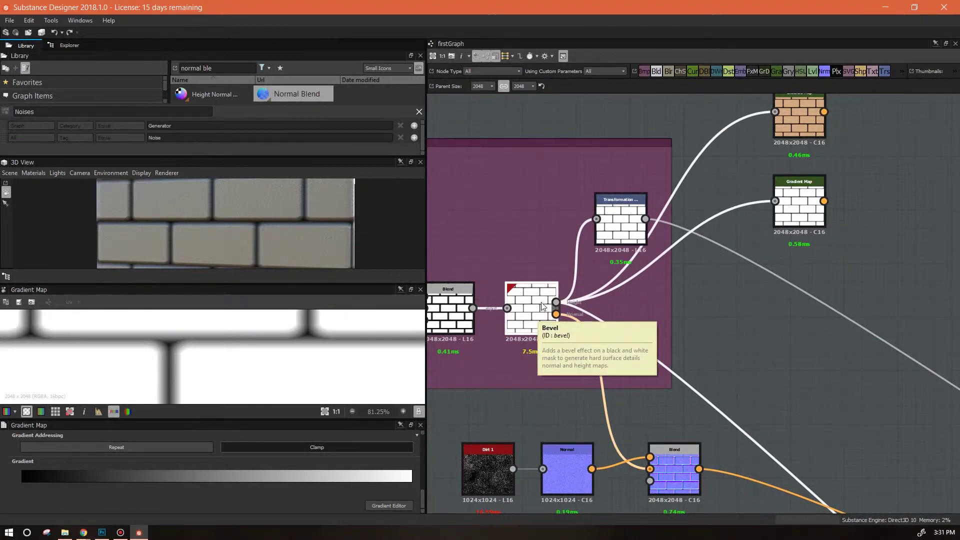
click(542, 306)
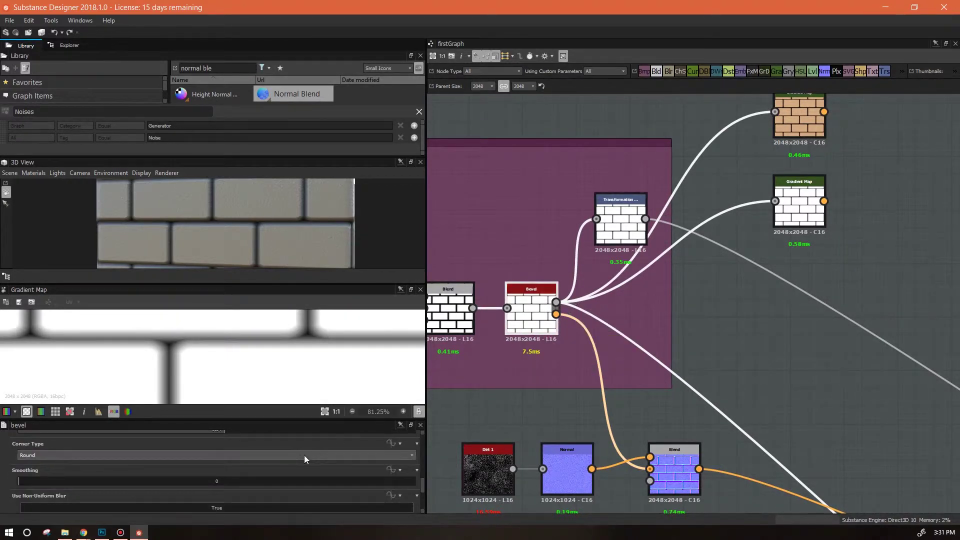
scroll(422, 481, down, 1)
scroll(370, 480, up, 5)
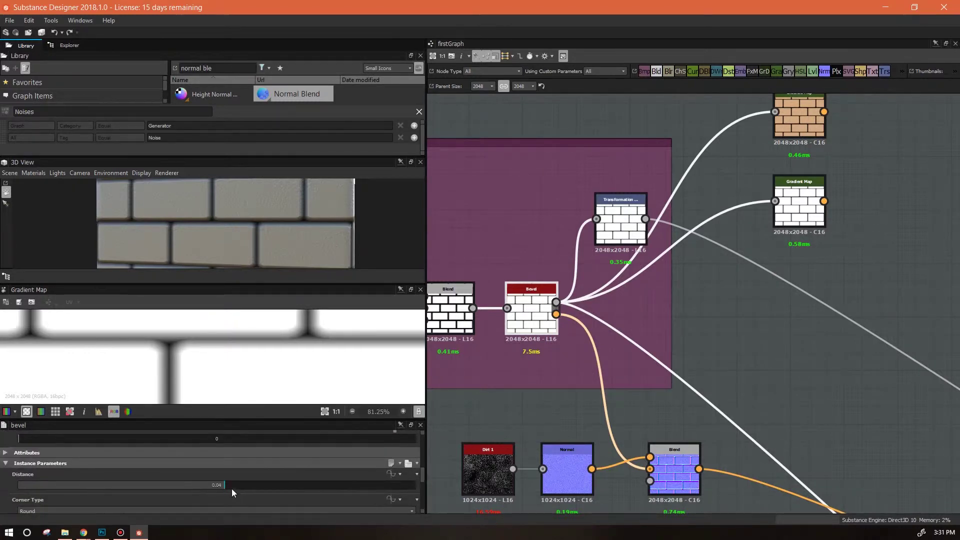
drag(224, 485, 222, 485)
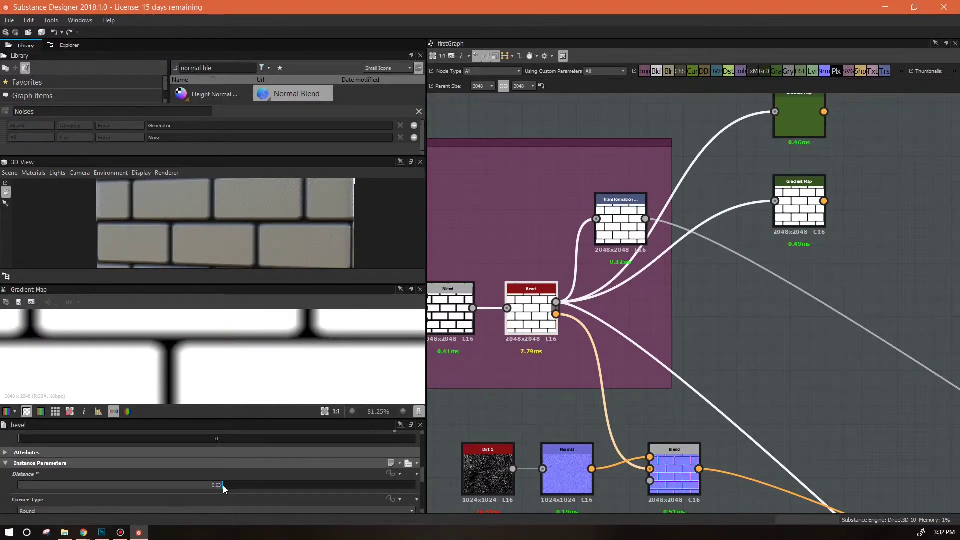
drag(223, 485, 205, 489)
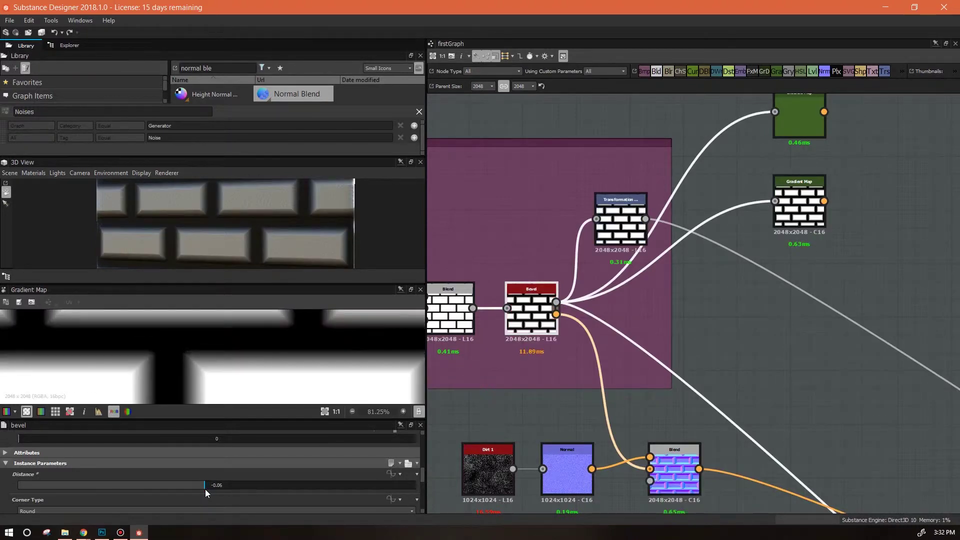
middle_drag(465, 386, 774, 399)
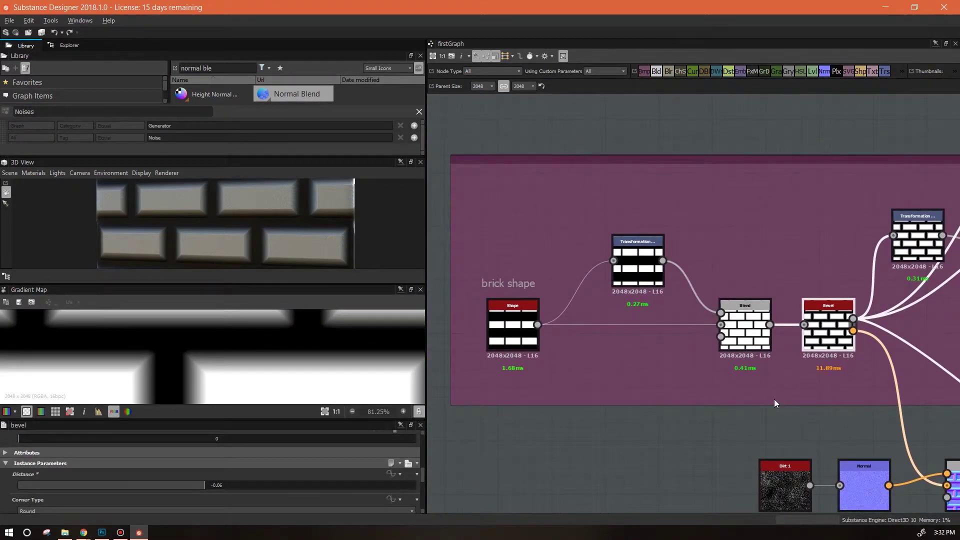
Step: Raise the Shape node's Size Y for taller bricks and lower Pattern Specific to 0.12
click(645, 265)
click(513, 325)
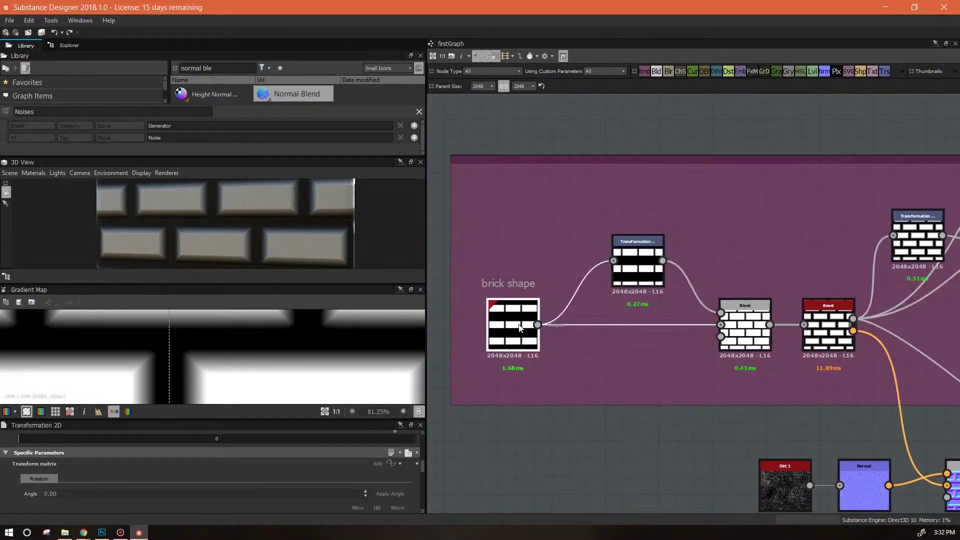
drag(421, 469, 421, 483)
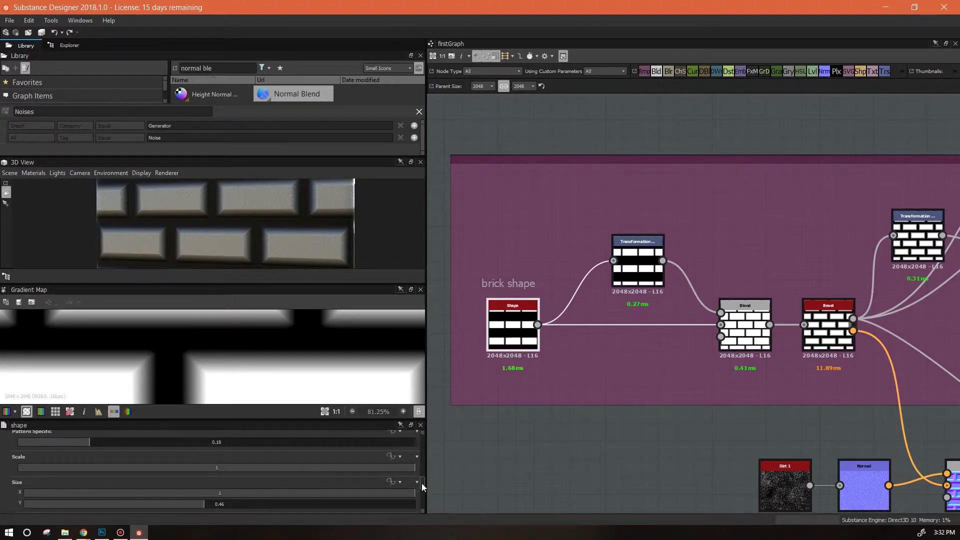
drag(204, 503, 231, 500)
scroll(292, 219, down, 3)
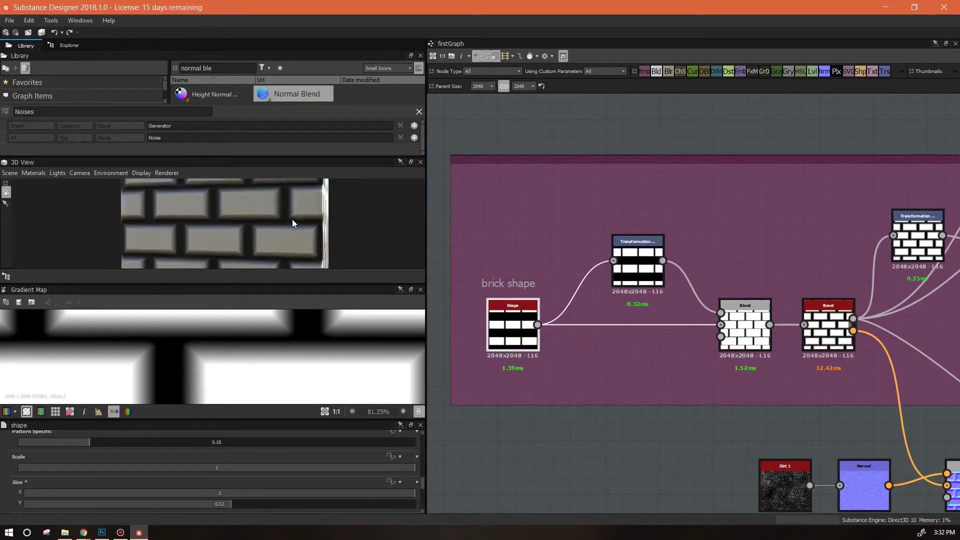
mouse_move(277, 237)
mouse_down()
mouse_move(327, 234)
mouse_move(283, 230)
mouse_move(293, 232)
mouse_up()
mouse_move(89, 441)
mouse_down()
mouse_move(59, 440)
mouse_move(89, 442)
mouse_up()
mouse_move(291, 231)
mouse_down()
mouse_move(311, 236)
mouse_move(296, 232)
mouse_up()
Step: Bring the Gradient Map nodes back into view and select the grayscale Gradient Map
middle_drag(672, 339, 616, 346)
scroll(281, 243, up, 3)
drag(280, 243, 309, 229)
click(776, 230)
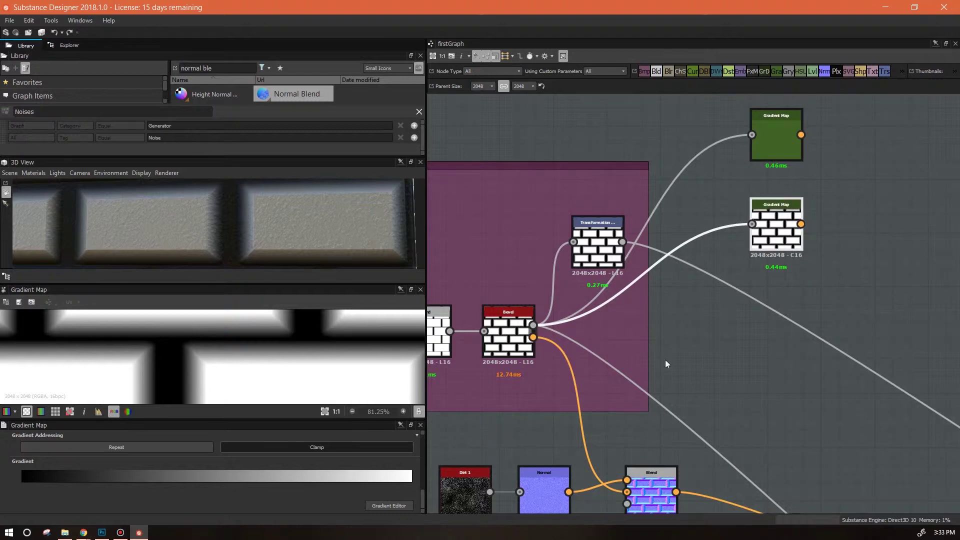
Step: Try repositioning the black start key, then move the white end key left to 0.453
drag(371, 169, 601, 125)
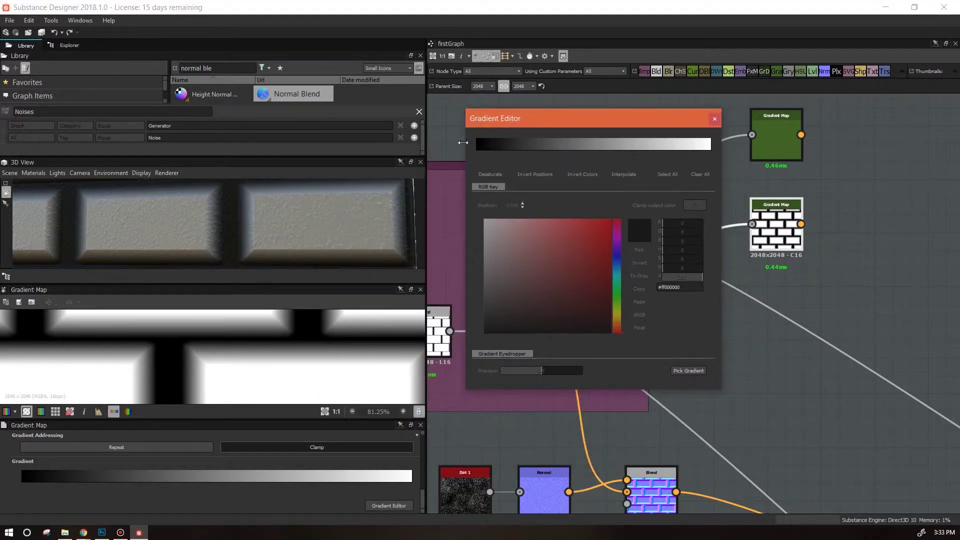
click(475, 150)
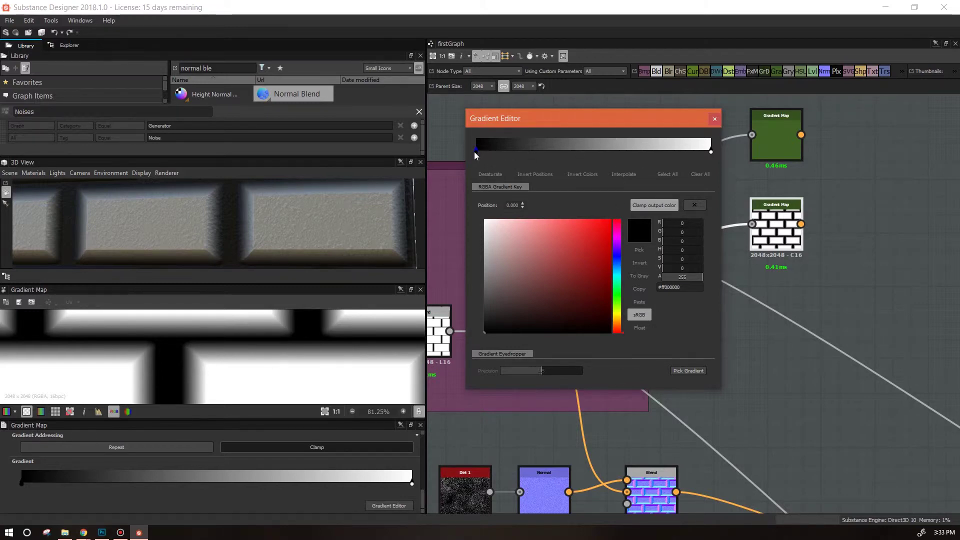
drag(477, 151, 547, 151)
click(711, 151)
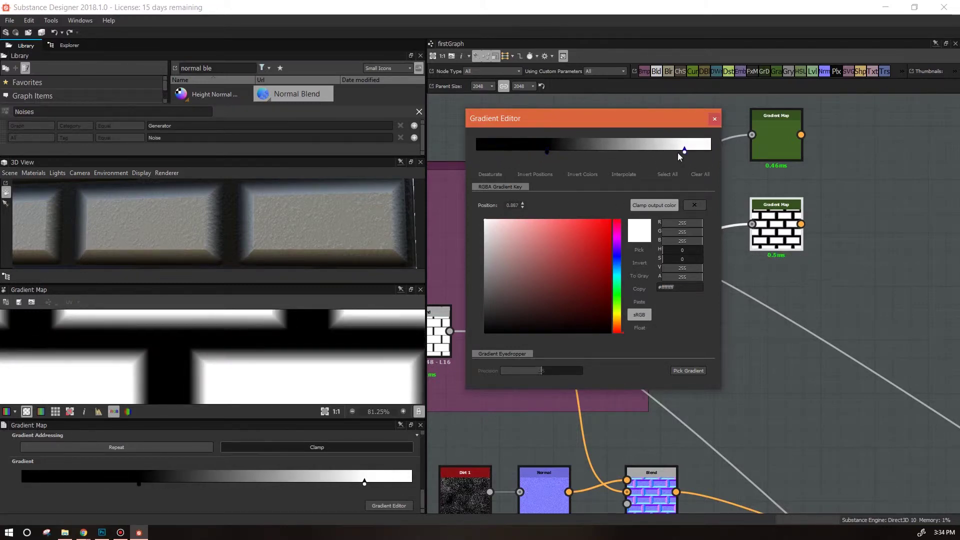
drag(546, 151, 501, 151)
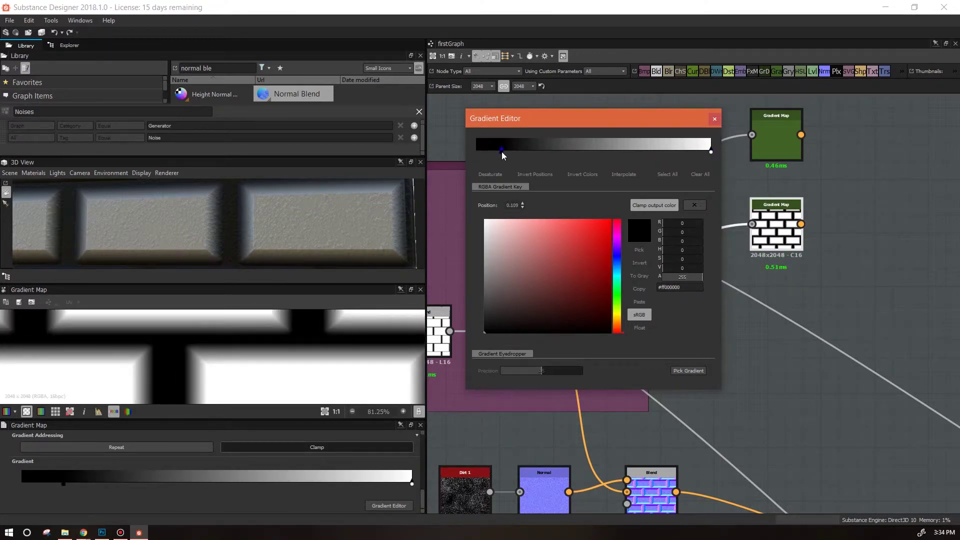
mouse_move(710, 151)
mouse_down()
mouse_move(649, 151)
mouse_move(711, 151)
mouse_up()
drag(502, 151, 476, 151)
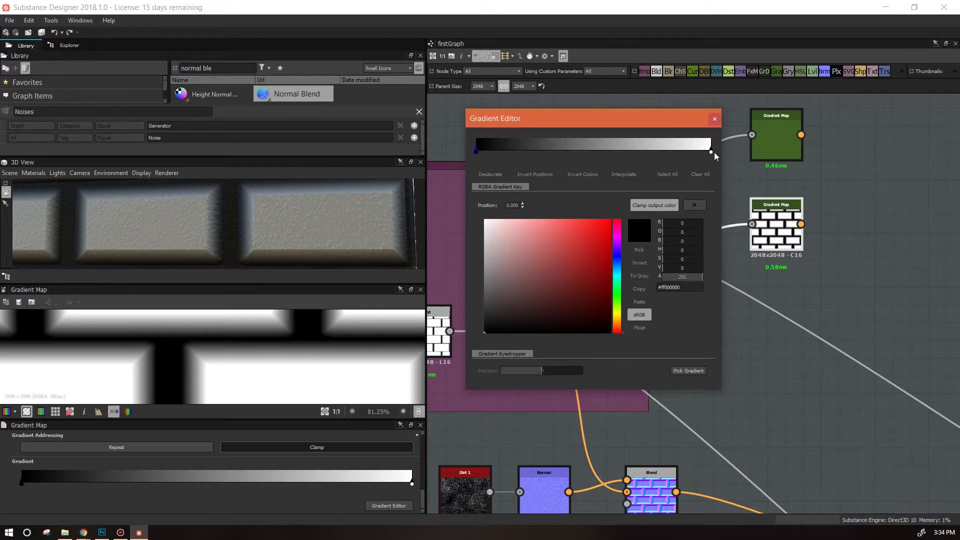
drag(712, 151, 575, 150)
Step: Add a black key at the right end, move the white key to 0.766, and delete a stray key
click(475, 150)
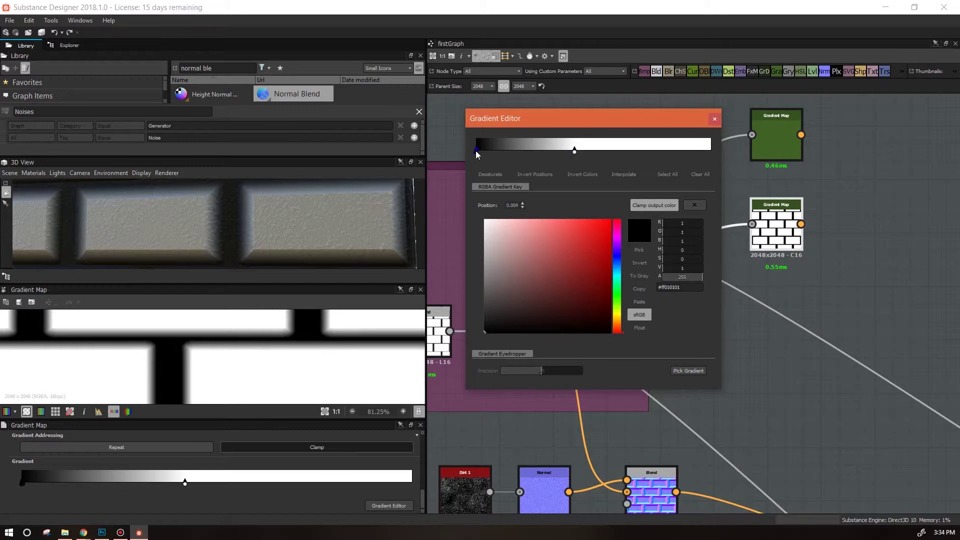
drag(476, 151, 710, 151)
drag(574, 150, 655, 148)
click(655, 145)
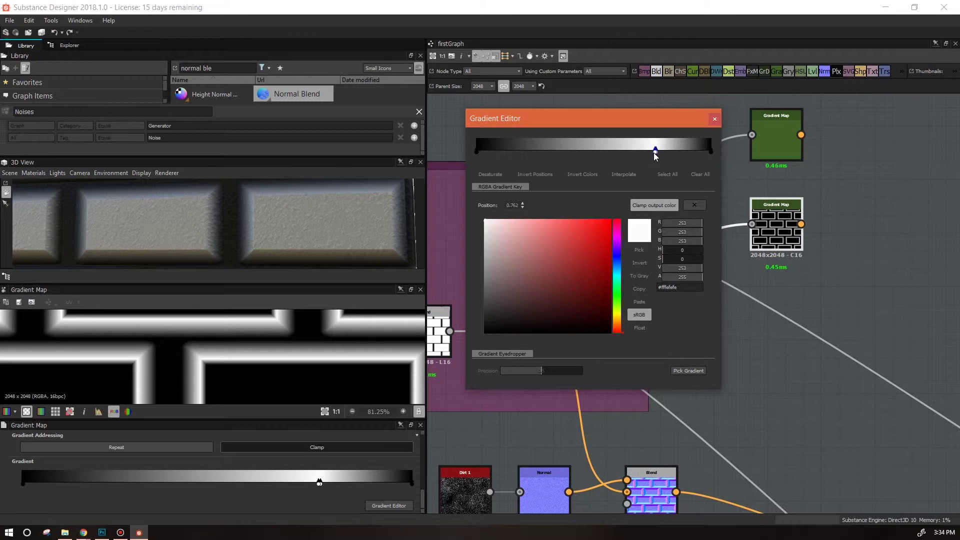
key(Delete)
Step: Add a second white key and position the two white keys near 0.37 and 0.62
click(656, 150)
click(543, 150)
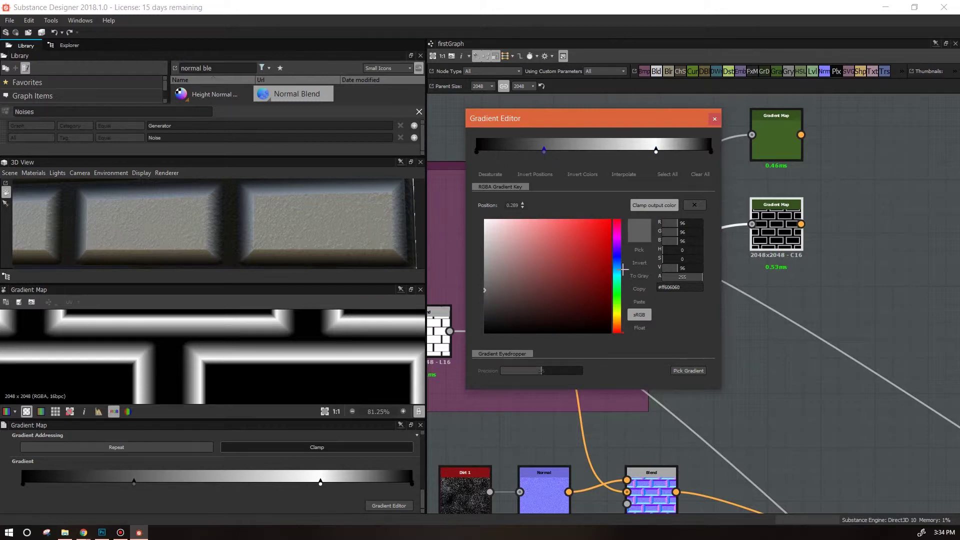
click(639, 302)
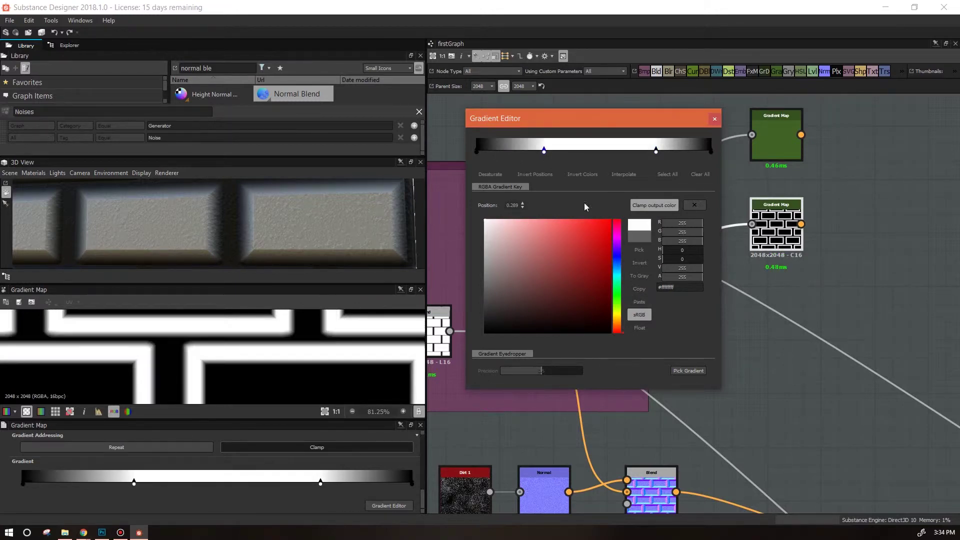
drag(544, 149, 559, 150)
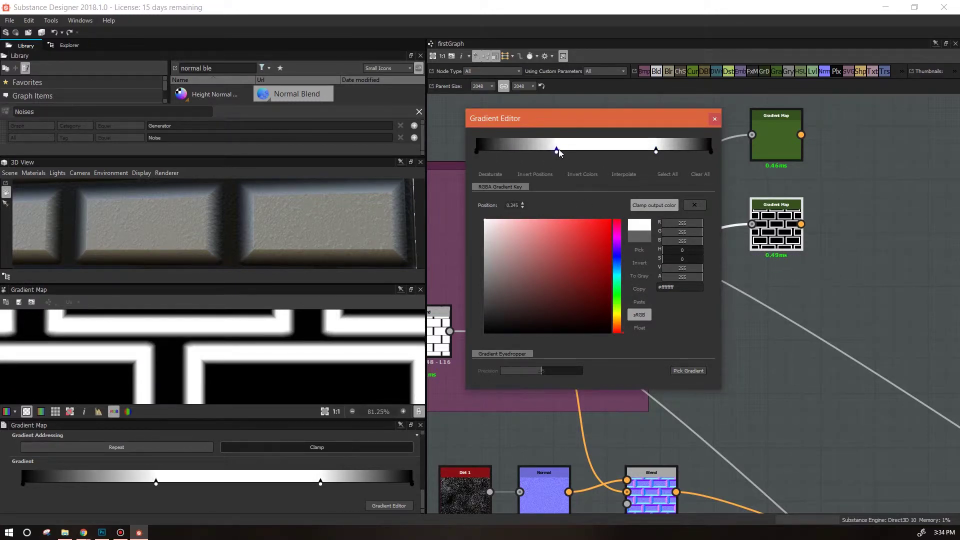
drag(655, 150, 619, 149)
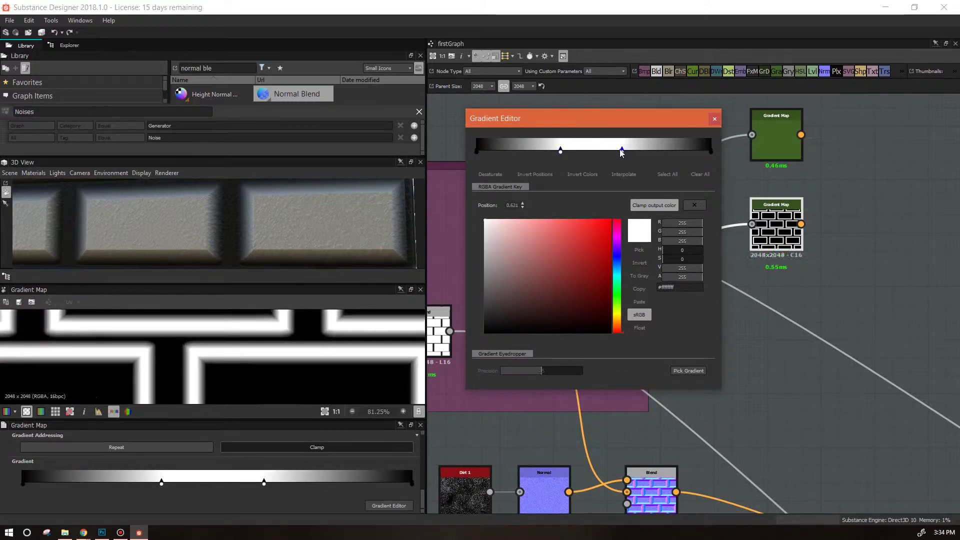
drag(560, 150, 563, 151)
drag(647, 120, 400, 235)
Step: Connect the edge-mask Gradient Map's output to the Base Color node and orbit the 3D preview
scroll(641, 210, down, 3)
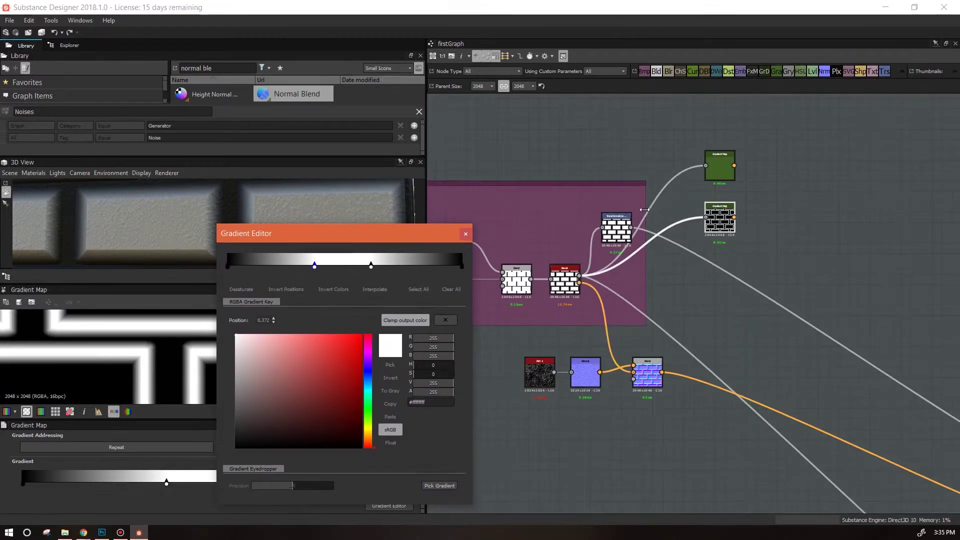
drag(430, 239, 456, 231)
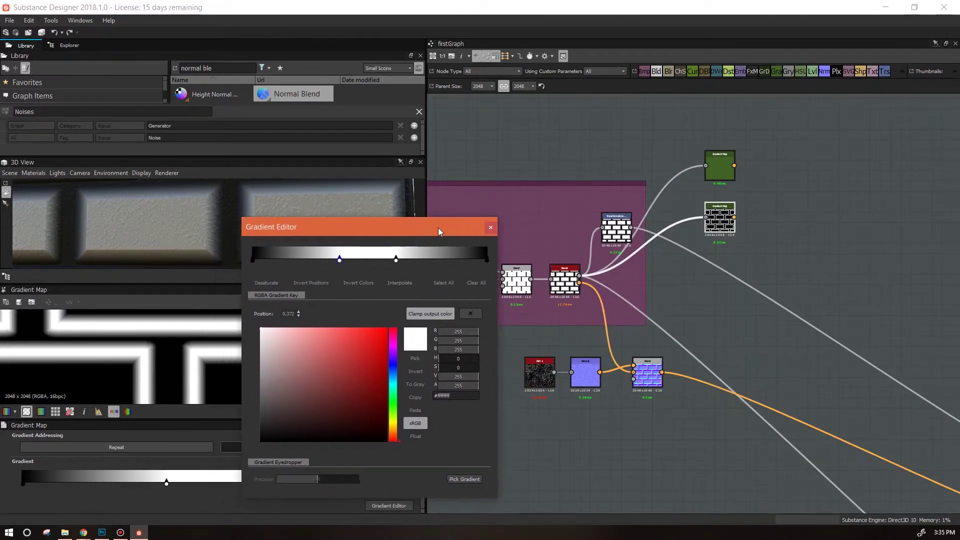
middle_drag(701, 269, 553, 188)
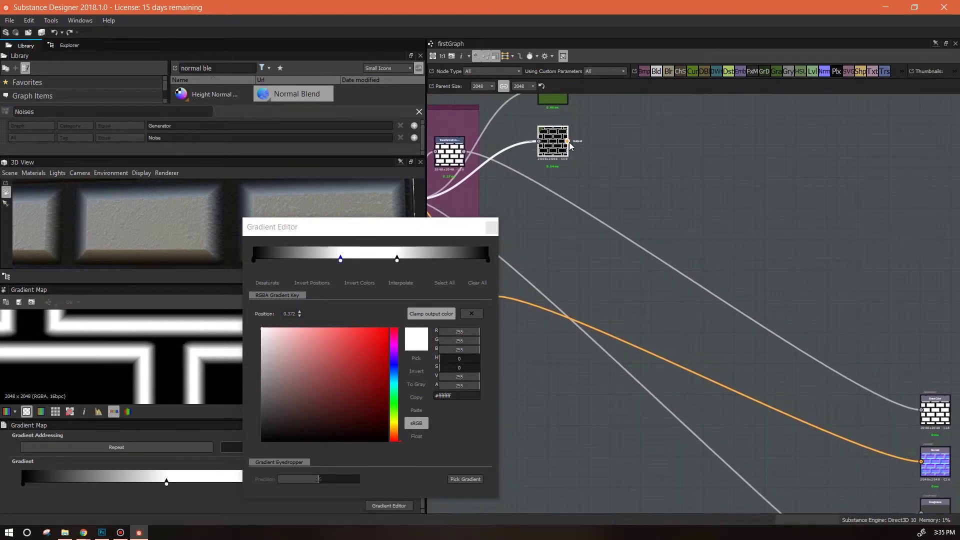
drag(568, 142, 920, 409)
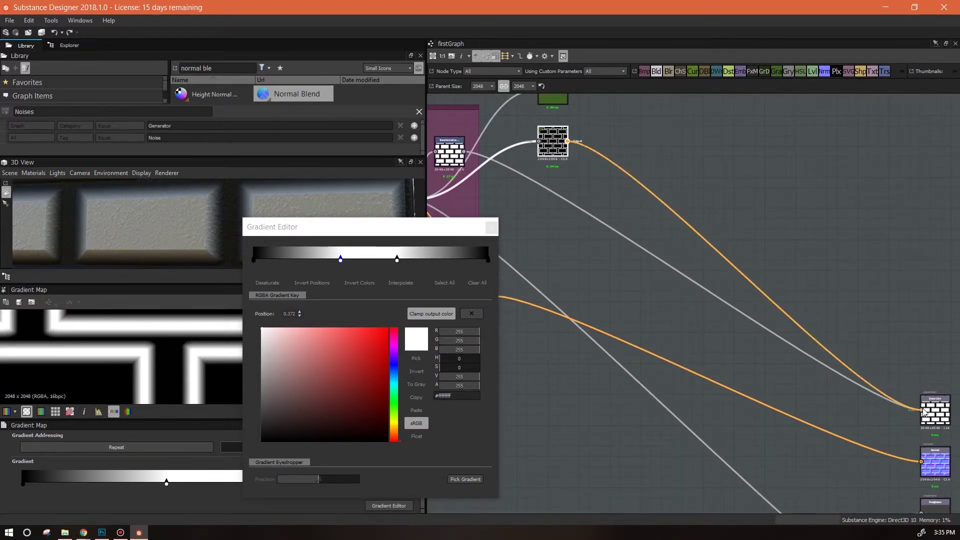
middle_drag(549, 235, 668, 252)
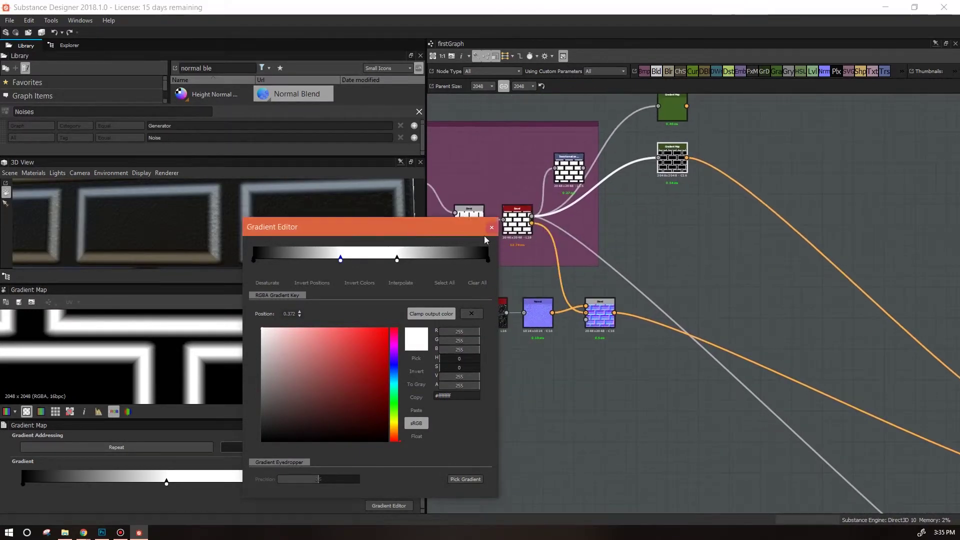
drag(457, 233, 674, 251)
scroll(300, 230, up, 3)
drag(316, 228, 364, 215)
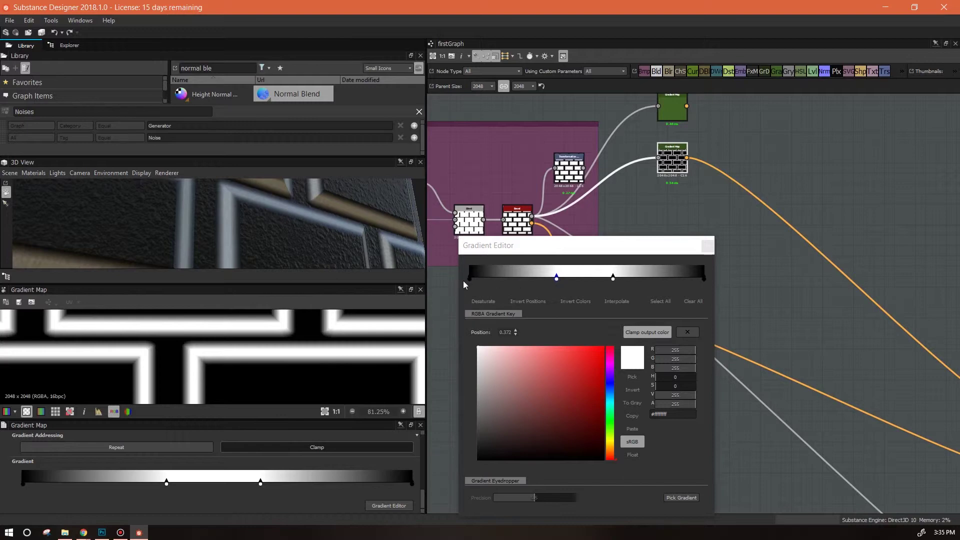
Step: Add a black key at the far left and drag the other keys out to 0.787 and 0.981
click(484, 276)
drag(484, 277, 469, 277)
drag(555, 277, 479, 278)
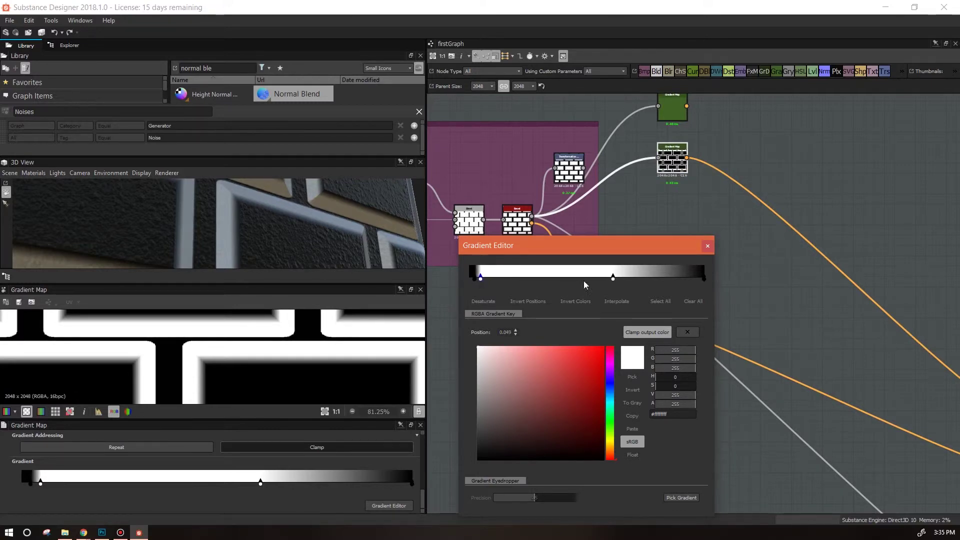
drag(612, 278, 699, 292)
drag(350, 209, 292, 233)
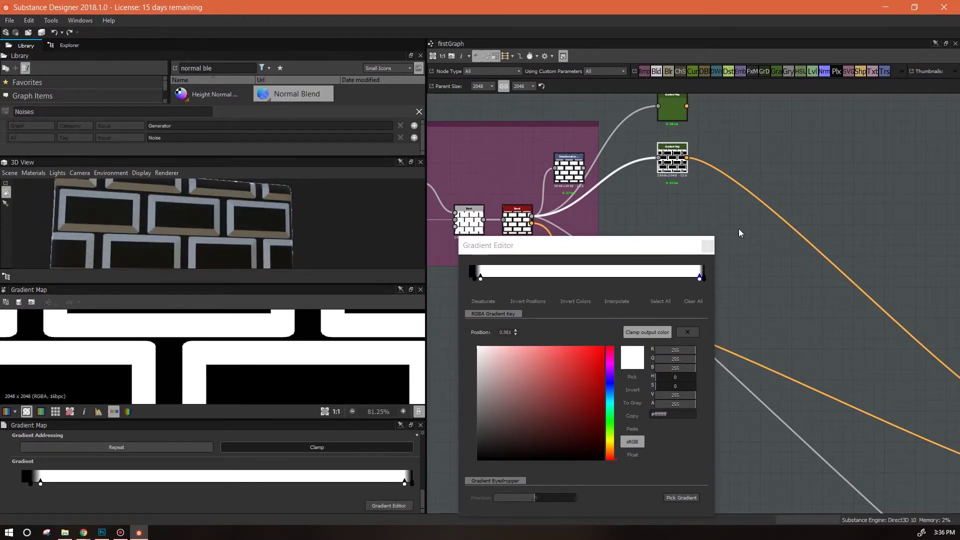
drag(691, 239, 882, 213)
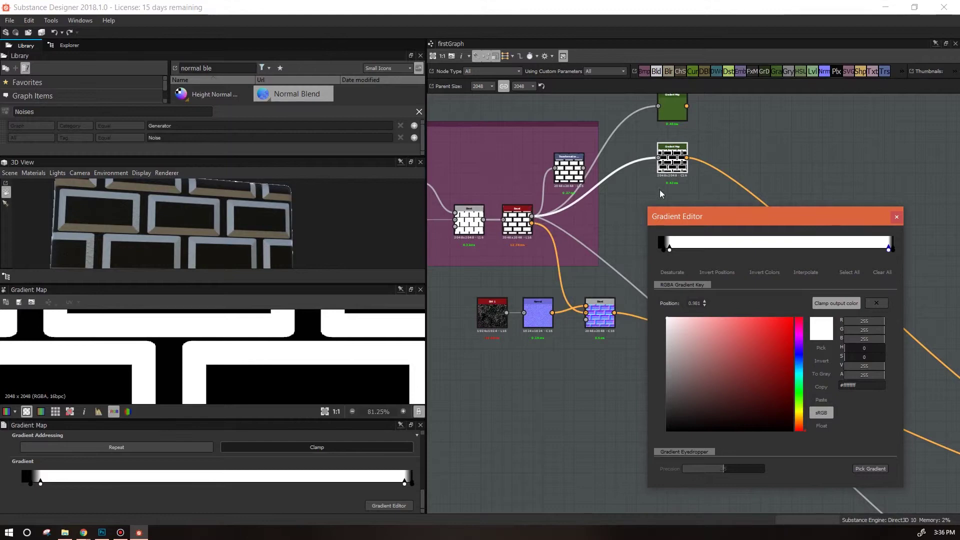
Step: Close the gradient editor, select the Bevel node, and try a Distance of -0.03
click(896, 216)
click(518, 225)
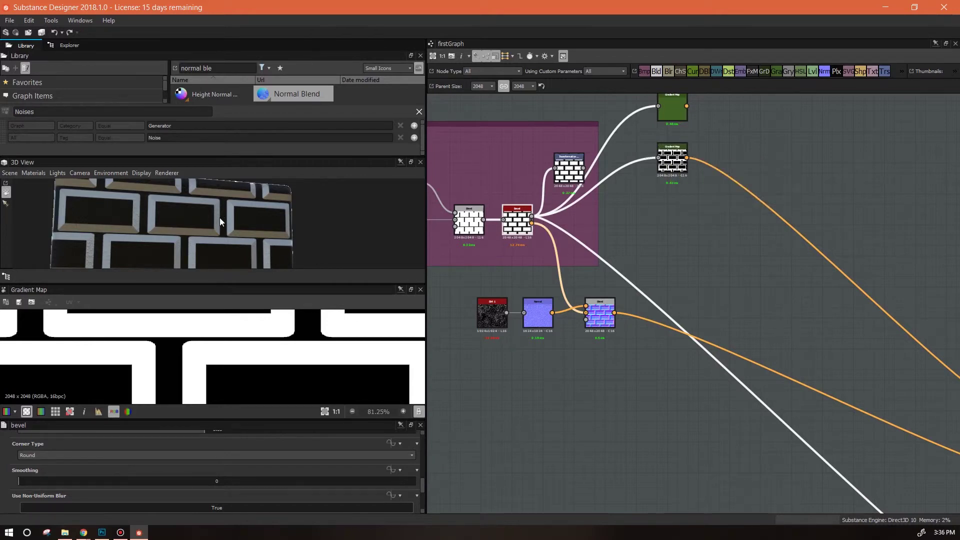
scroll(220, 219, up, 2)
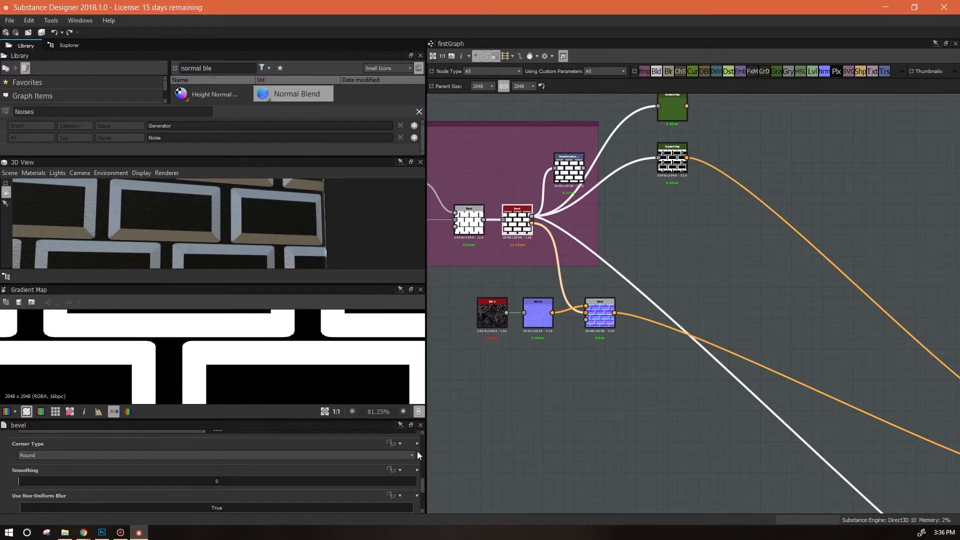
mouse_move(424, 484)
mouse_down()
mouse_move(430, 503)
mouse_move(430, 470)
mouse_move(415, 473)
mouse_up()
drag(204, 487, 211, 489)
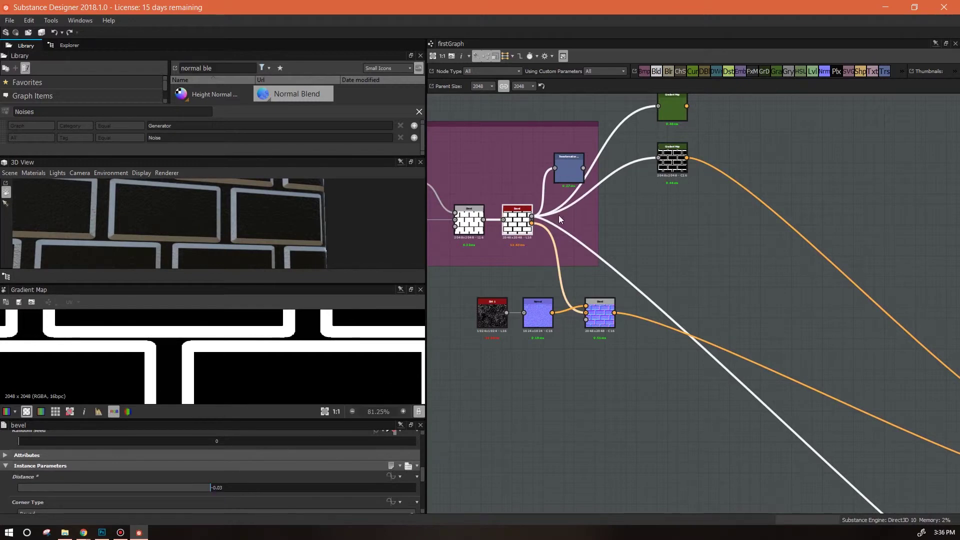
Step: Set the Bevel Distance to 0.02 and orbit the 3D preview to check the thinner edges
scroll(662, 184, up, 3)
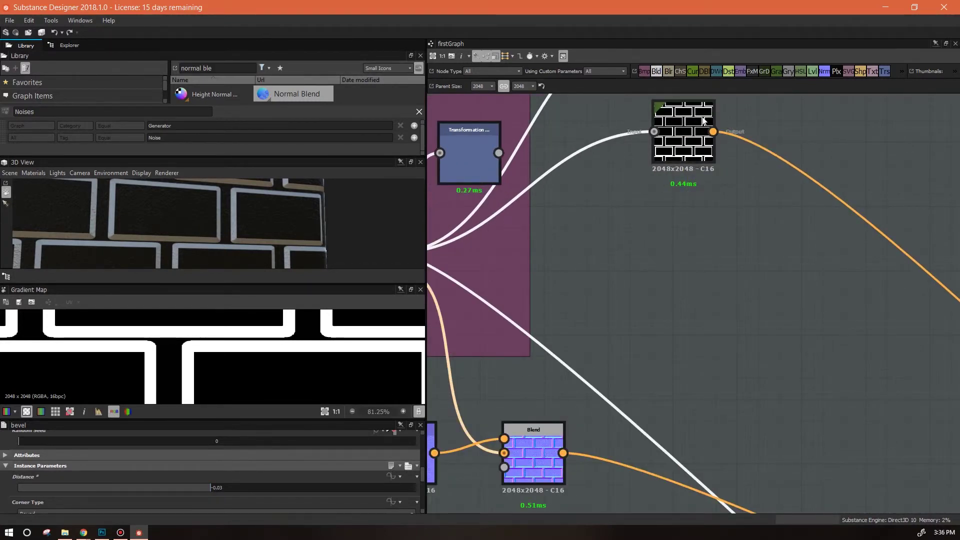
middle_drag(650, 207, 774, 221)
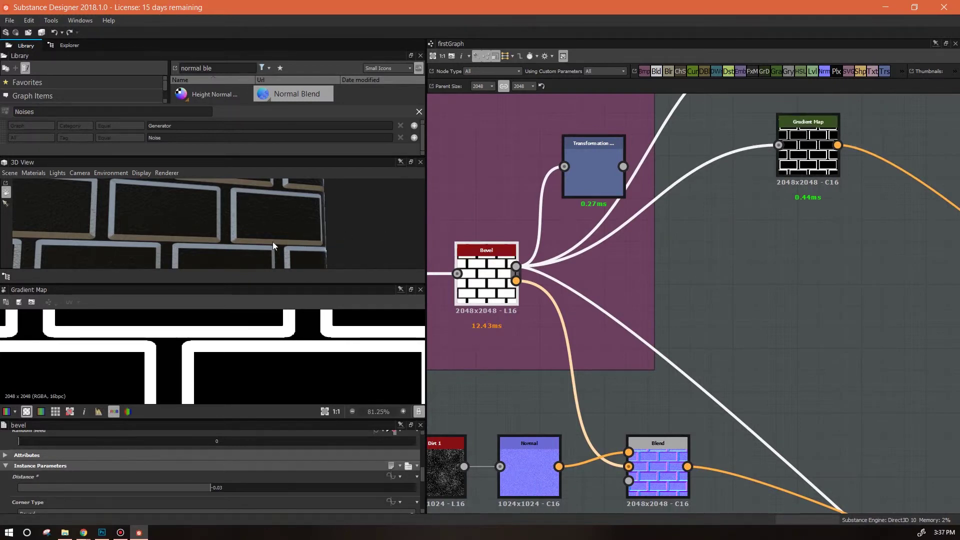
drag(254, 237, 180, 250)
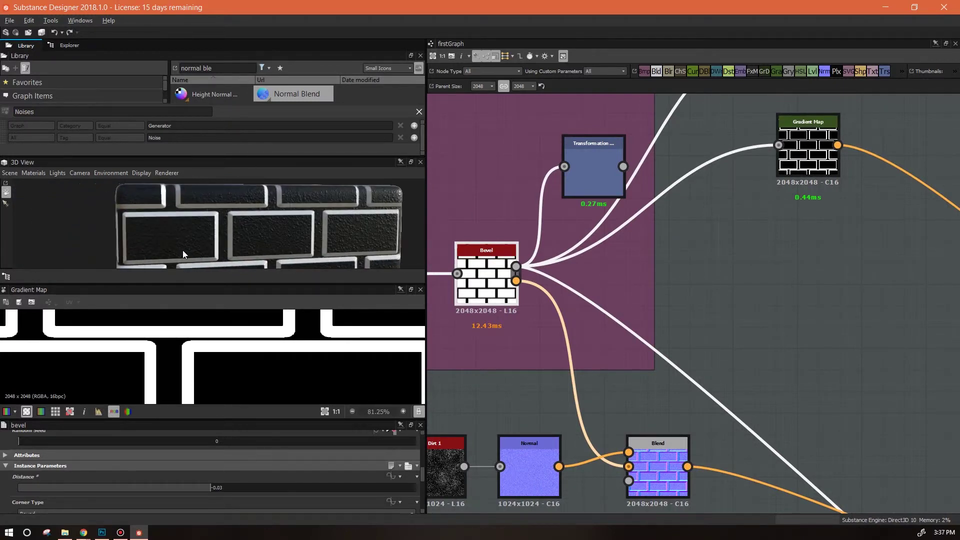
mouse_move(210, 487)
mouse_down()
mouse_move(163, 485)
mouse_move(213, 490)
mouse_up()
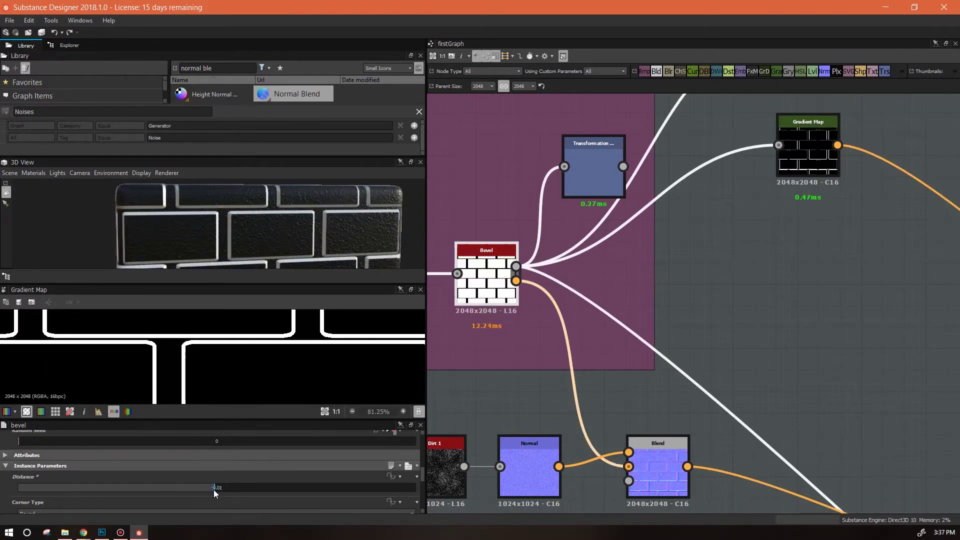
drag(212, 490, 212, 489)
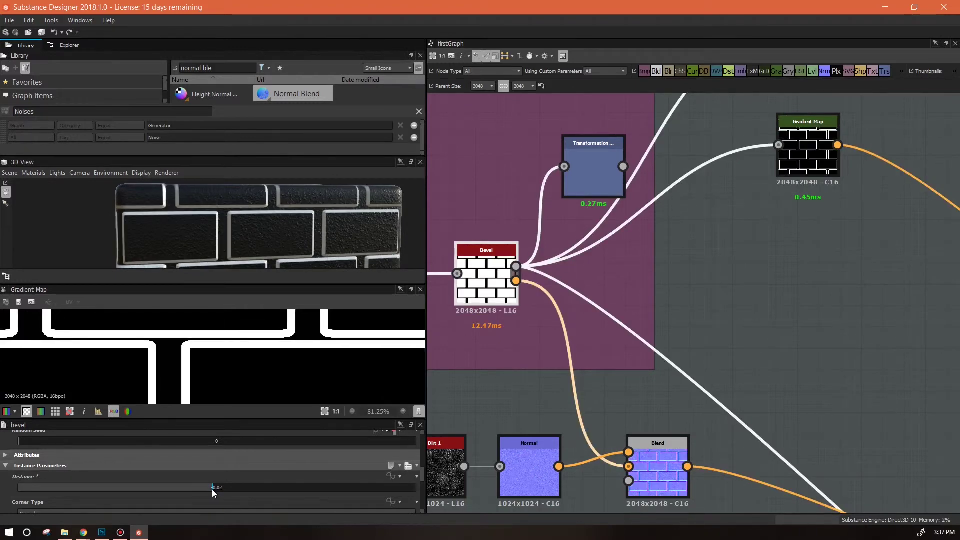
drag(352, 223, 379, 255)
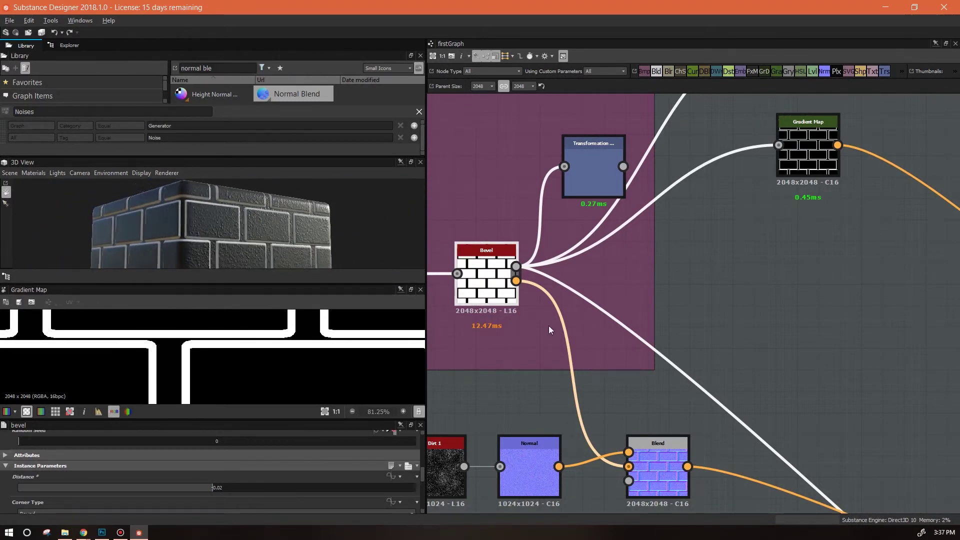
scroll(280, 225, up, 5)
drag(280, 224, 331, 253)
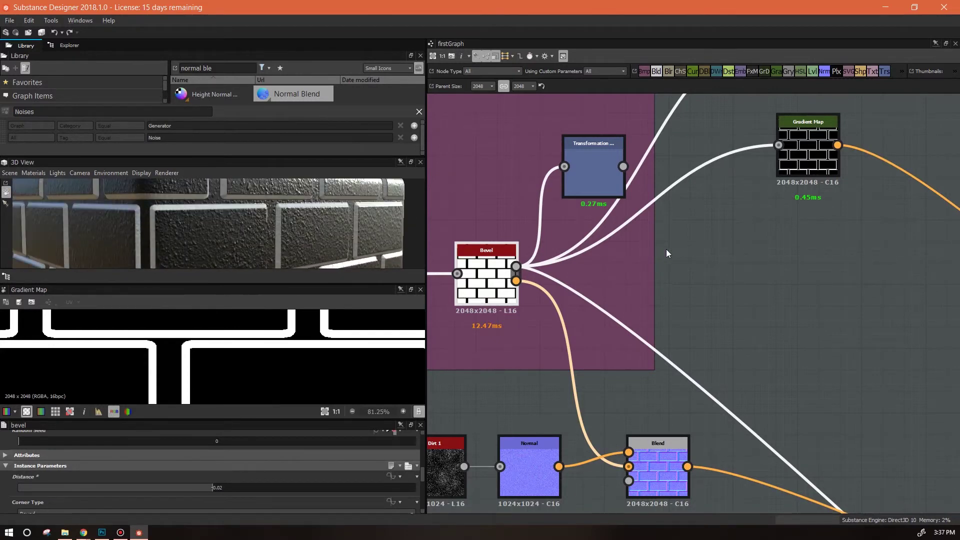
Step: Reposition the brown brick Gradient Map node and select it
scroll(669, 250, down, 5)
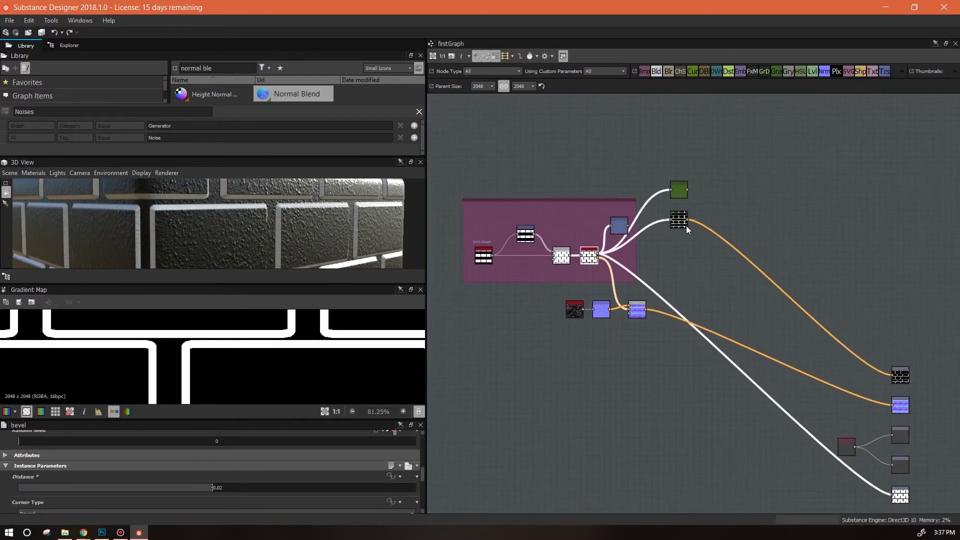
mouse_move(685, 227)
mouse_down()
mouse_move(672, 257)
mouse_move(675, 222)
mouse_up()
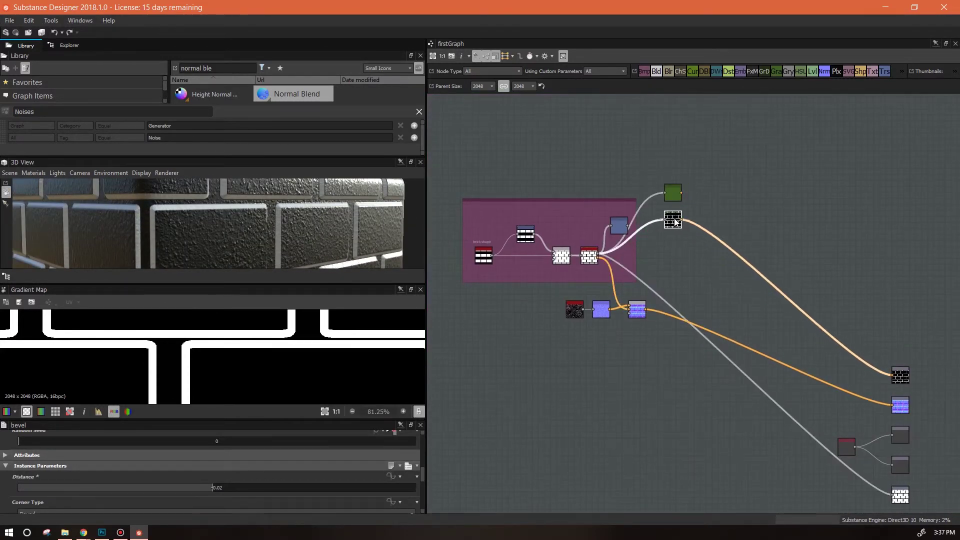
scroll(684, 242, up, 5)
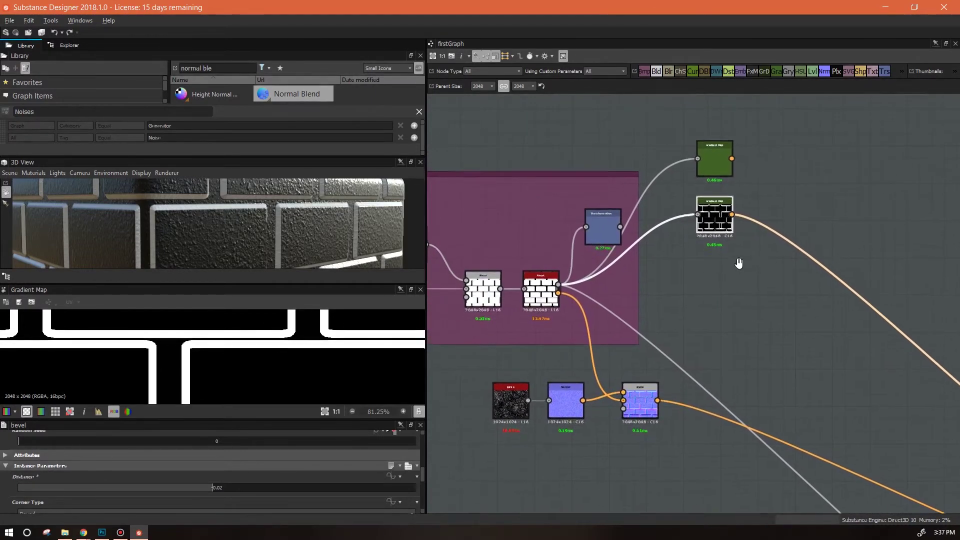
drag(284, 232, 325, 222)
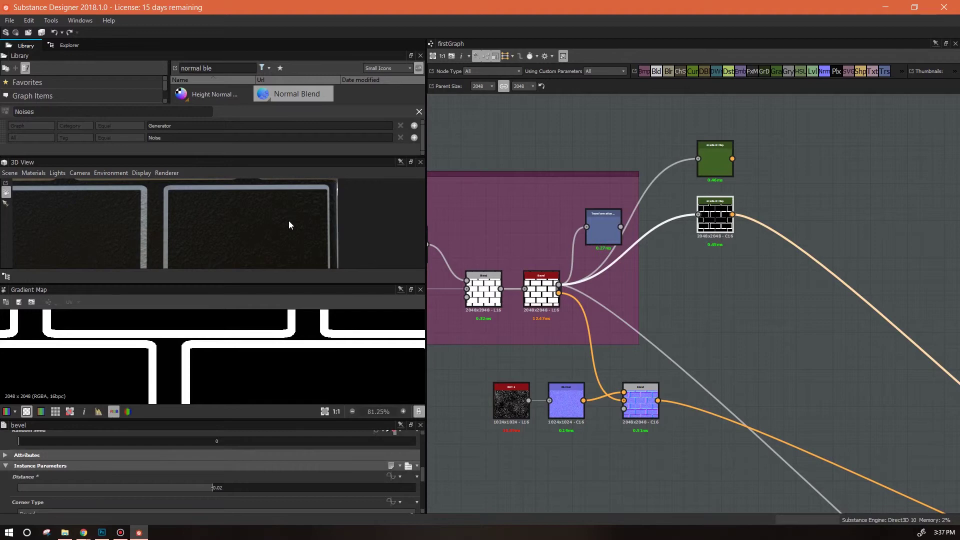
click(713, 168)
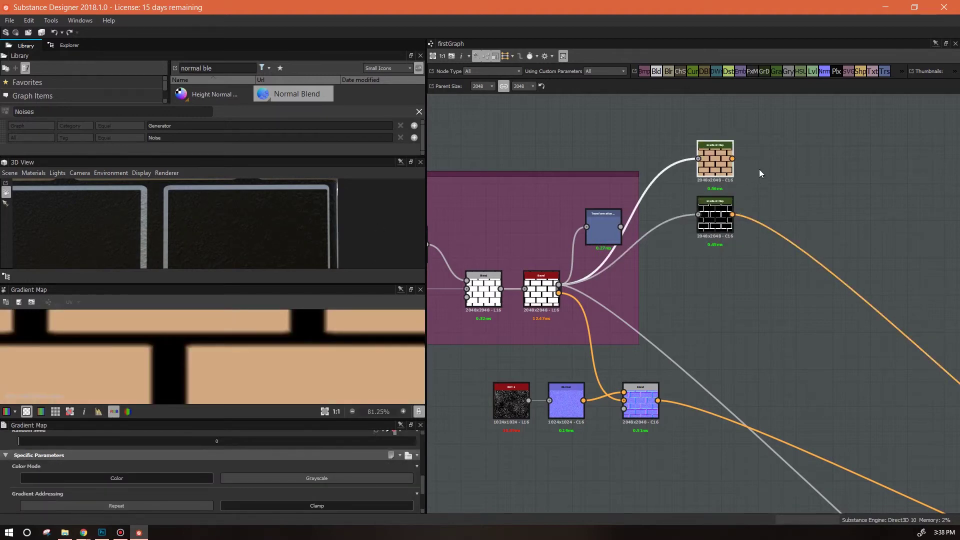
Step: Connect the brown Gradient Map output to the Base Color output node, giving tan bricks in 3D
scroll(760, 170, up, 5)
middle_drag(752, 197, 751, 232)
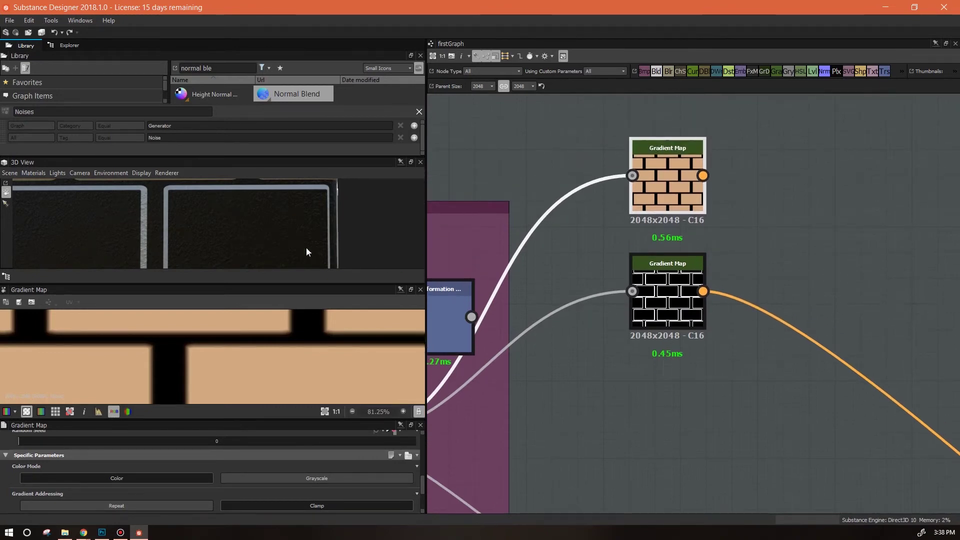
scroll(284, 231, down, 5)
drag(208, 232, 232, 293)
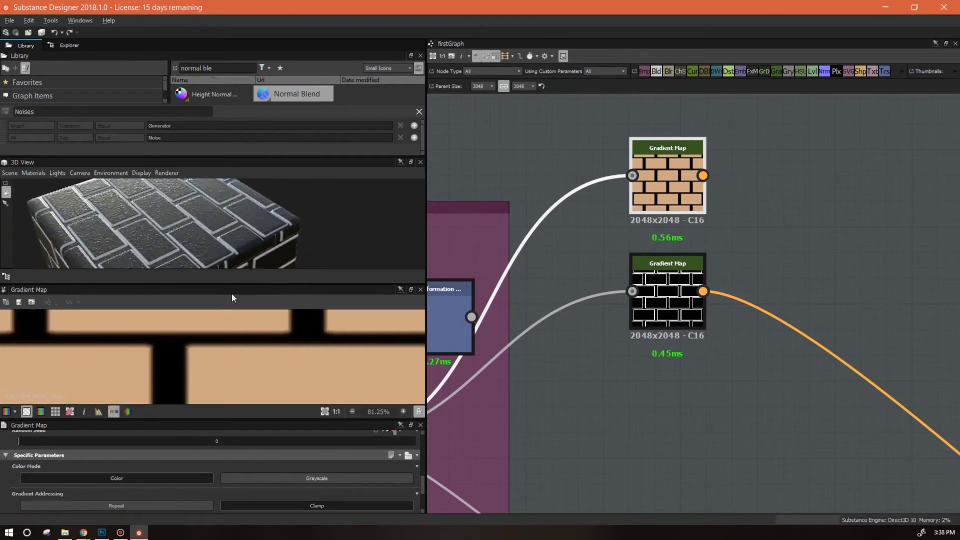
scroll(735, 371, down, 3)
middle_drag(735, 371, 558, 237)
scroll(649, 303, down, 3)
drag(568, 183, 820, 401)
scroll(550, 235, up, 1)
scroll(552, 239, up, 3)
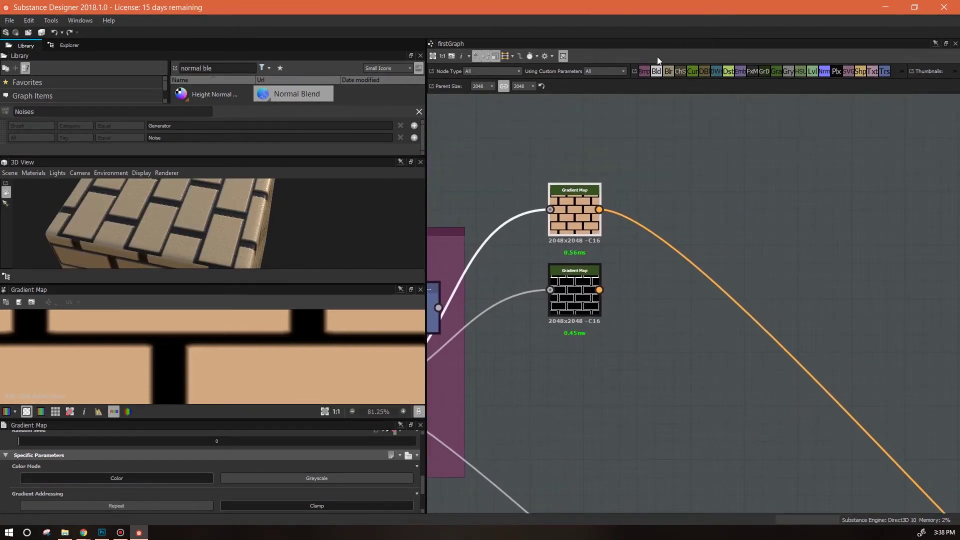
Step: Add a Blend node and connect the lower Gradient Map's output to its Opacity input
drag(739, 208, 740, 208)
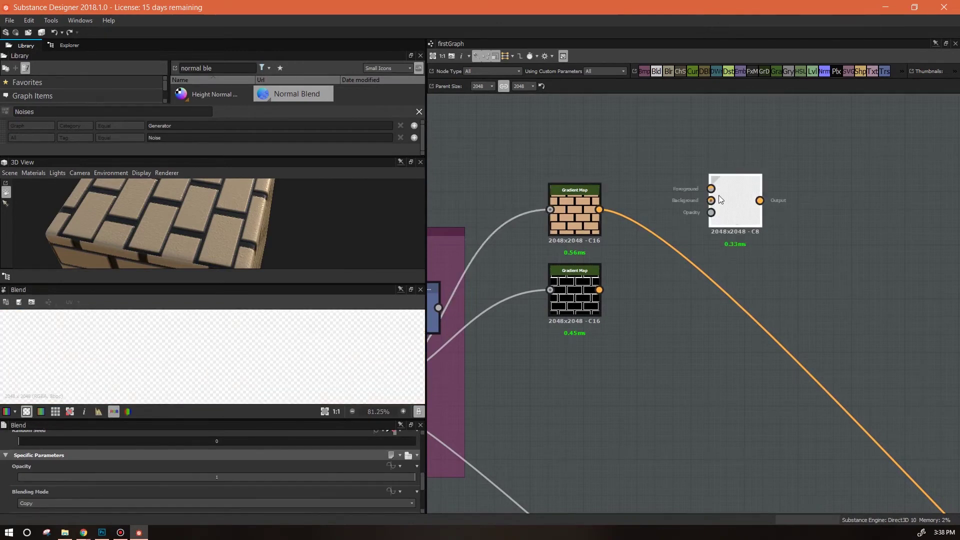
scroll(699, 242, up, 3)
scroll(700, 244, down, 2)
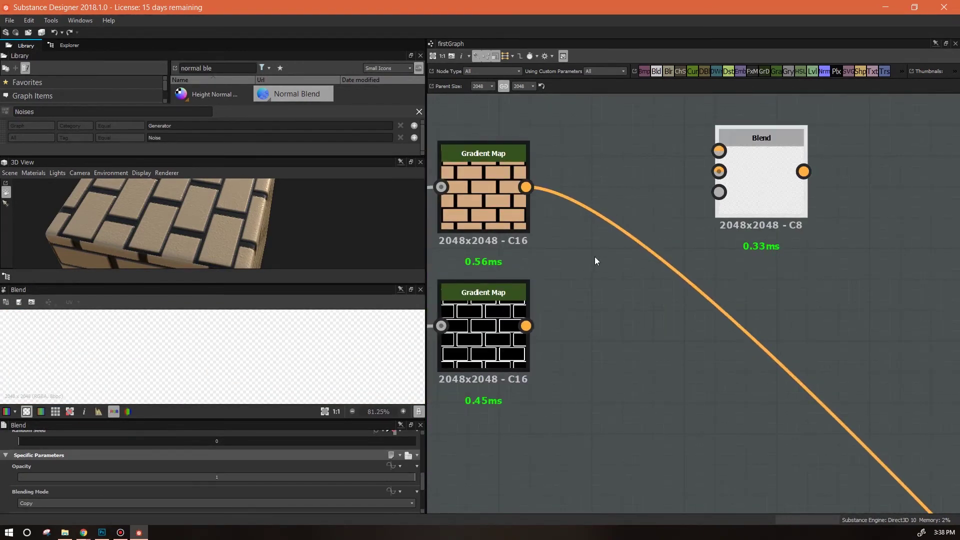
drag(526, 326, 718, 191)
click(483, 345)
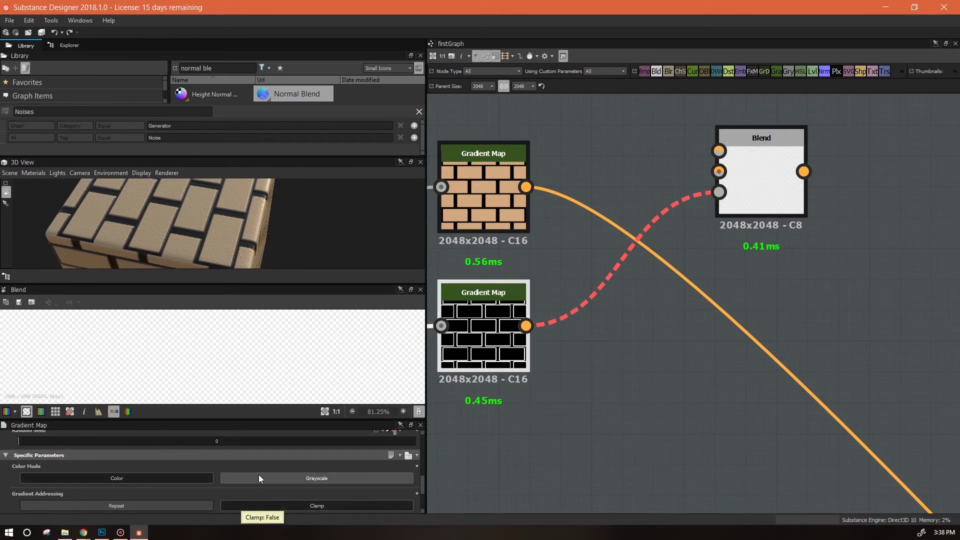
Step: Switch the lower Gradient Map's Color Mode to Grayscale and move the node down
click(335, 479)
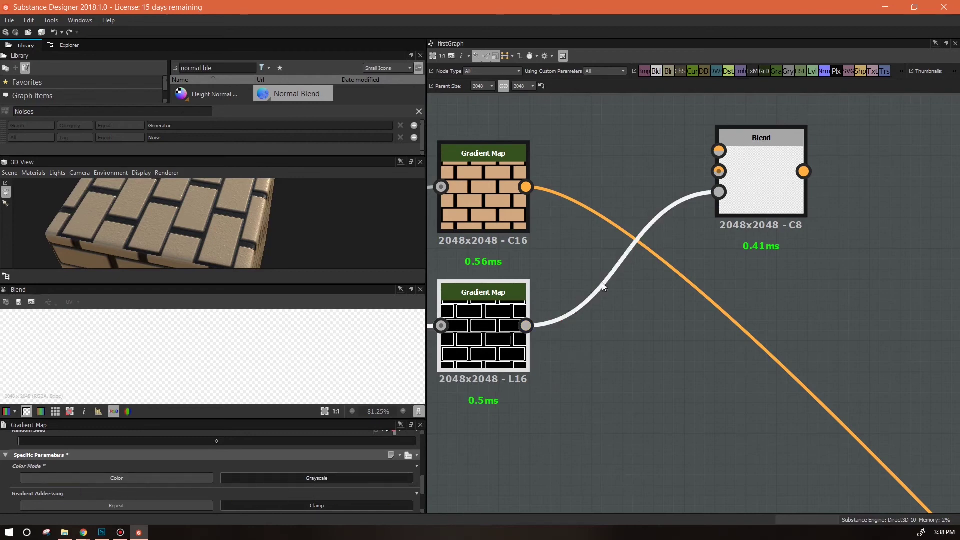
drag(477, 311, 478, 342)
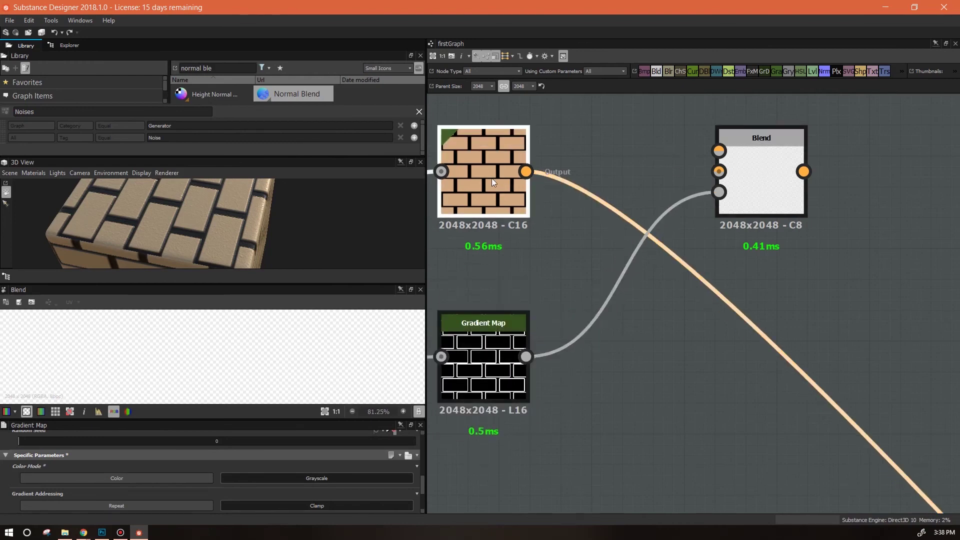
scroll(589, 255, down, 2)
middle_drag(643, 278, 729, 290)
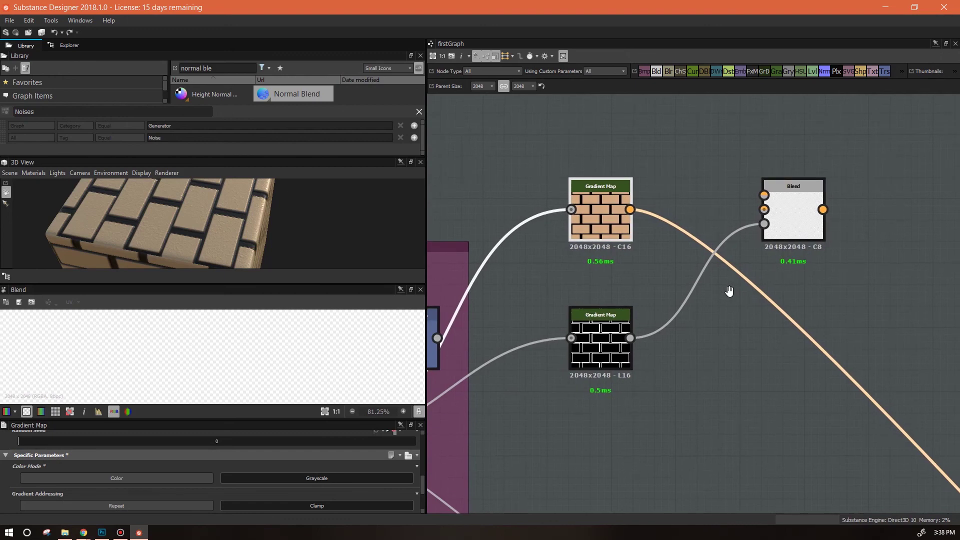